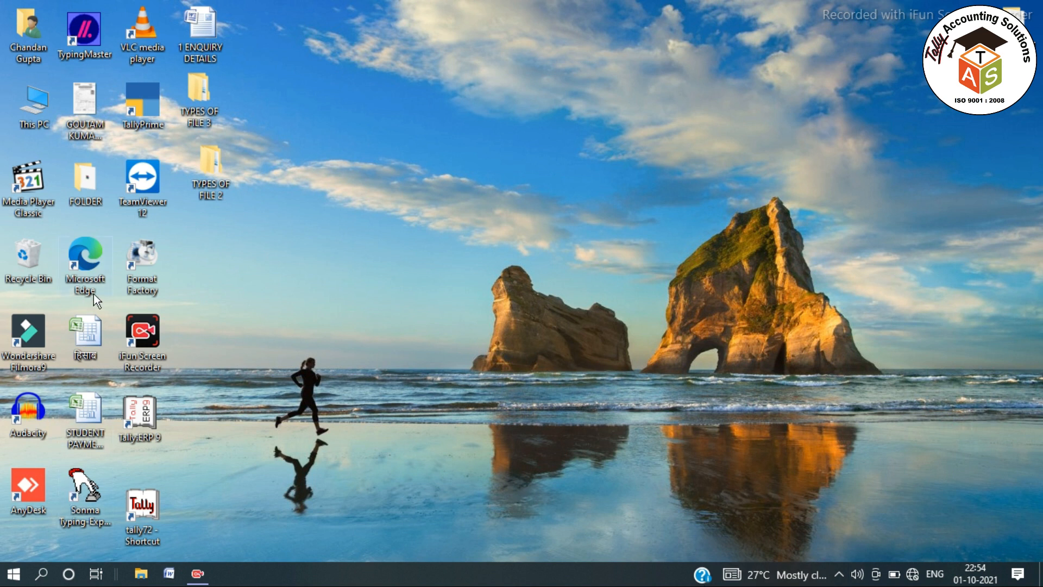
Launch TallyPrime and open the JAI MAA TARA BHANDAR (10013) company.
double_click(151, 93)
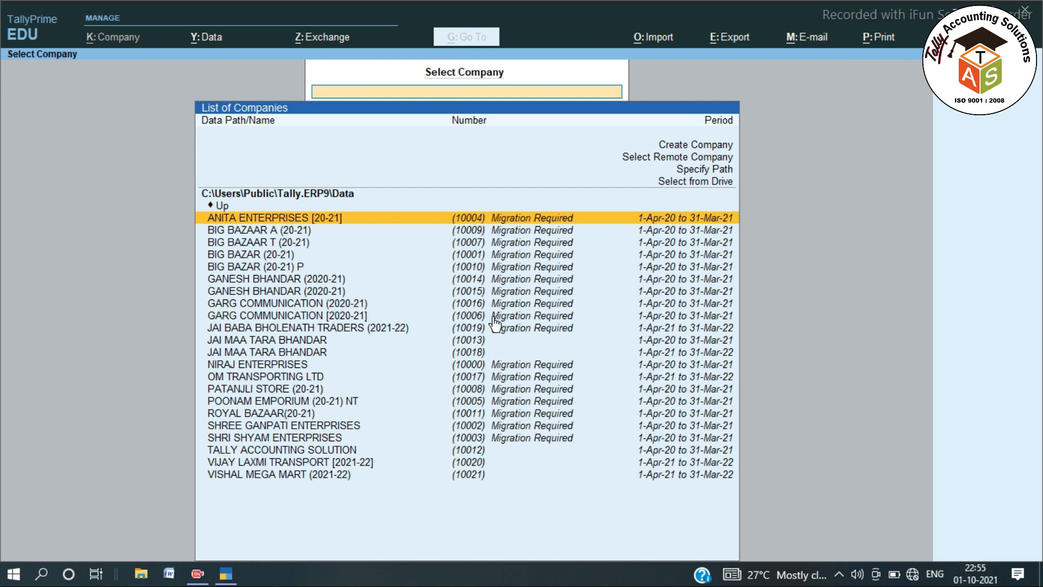
click(494, 341)
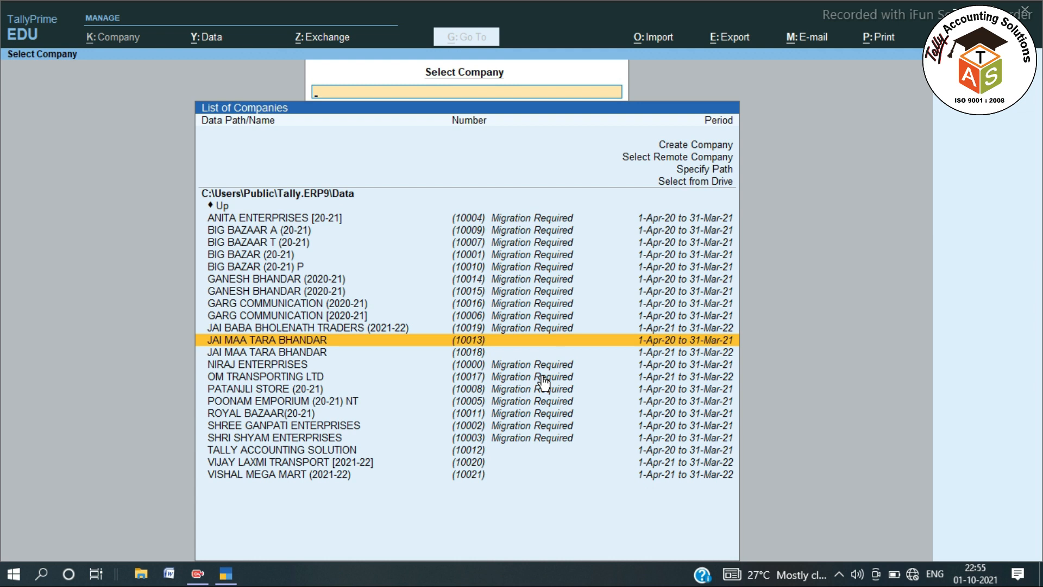
key(Return)
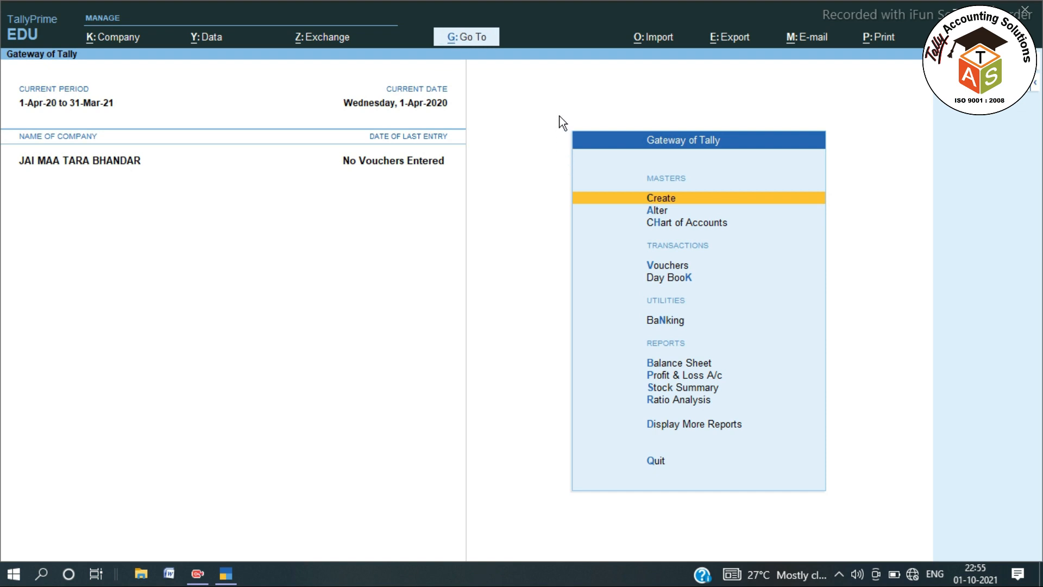
mouse_move(559, 115)
mouse_down()
mouse_move(652, 307)
mouse_move(731, 367)
mouse_move(801, 474)
mouse_move(844, 511)
mouse_up()
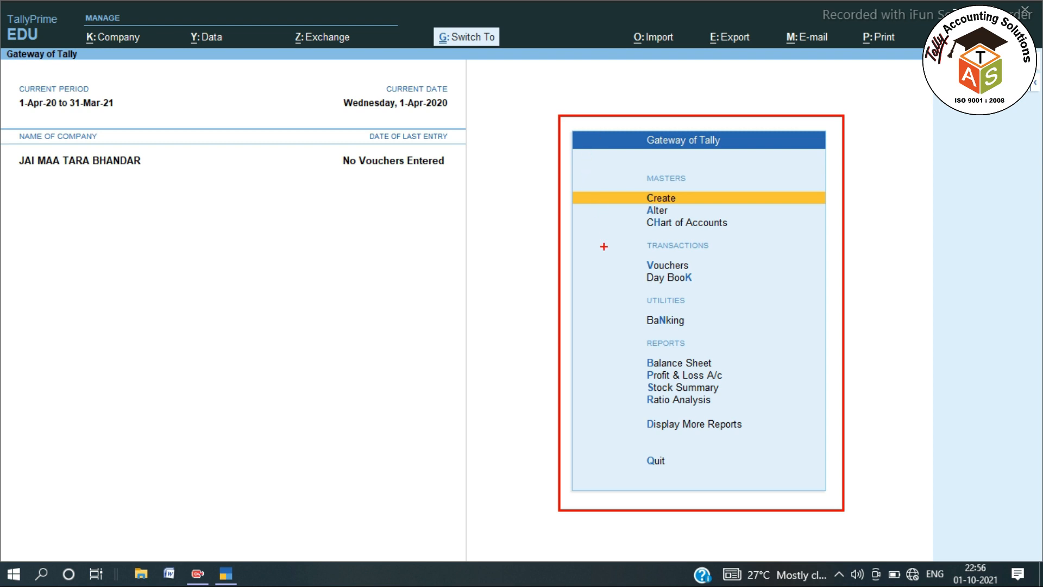
key(Escape)
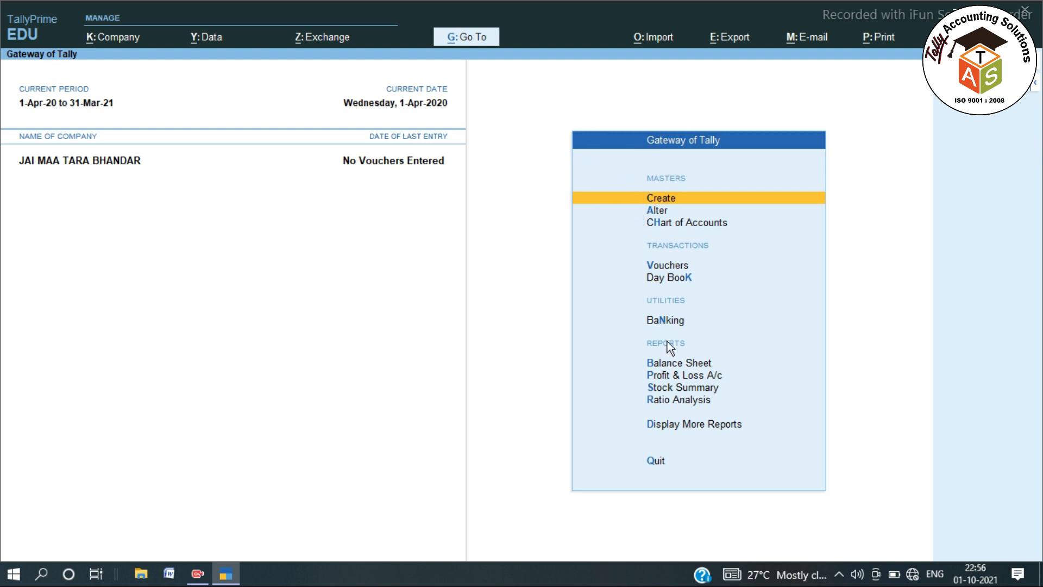
click(661, 200)
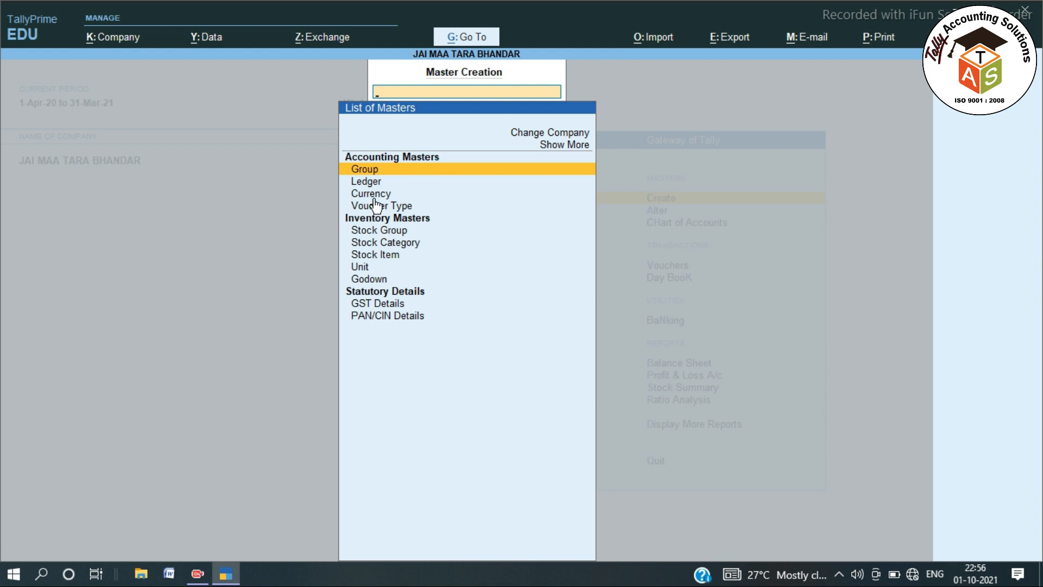
key(Escape)
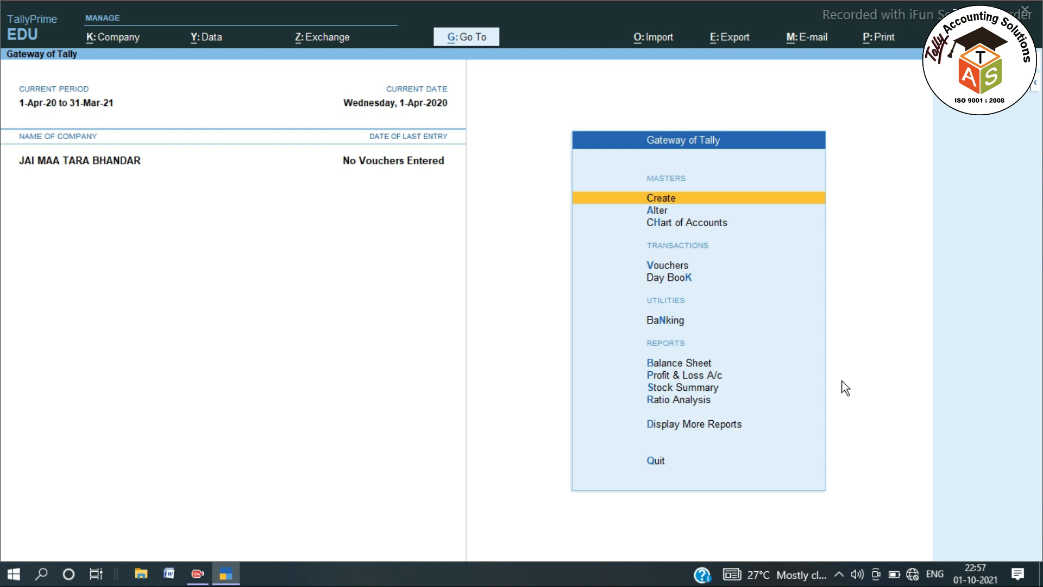
Look over the Group creation form and the existing groups list, then return to the Gateway.
key(Return)
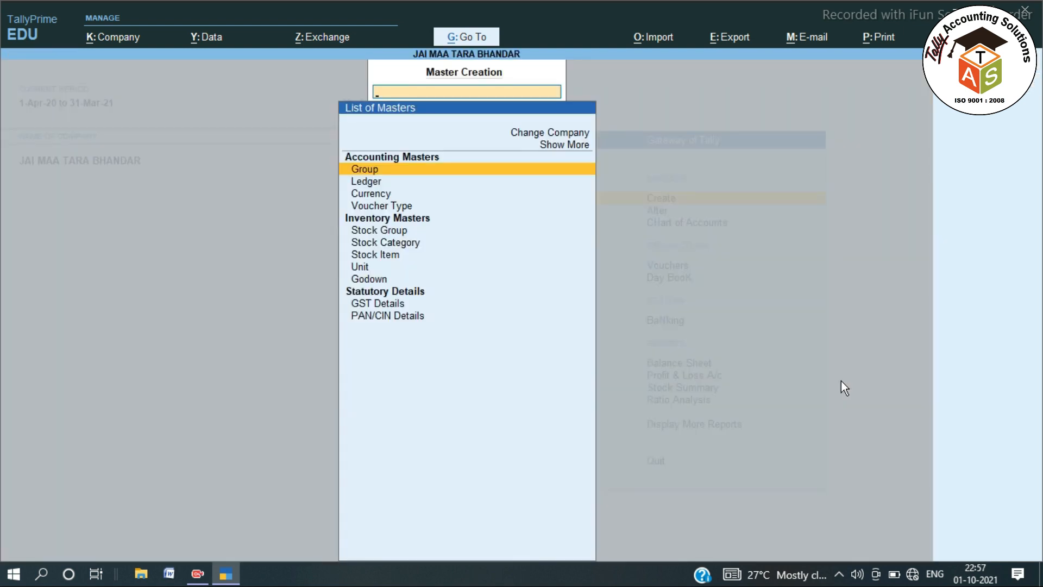
key(Down)
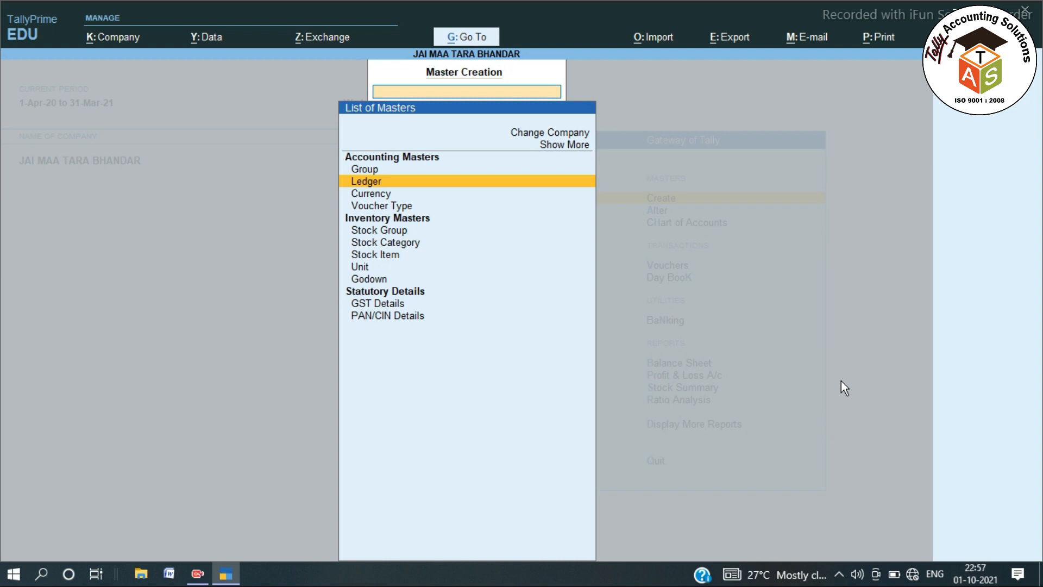
key(Up)
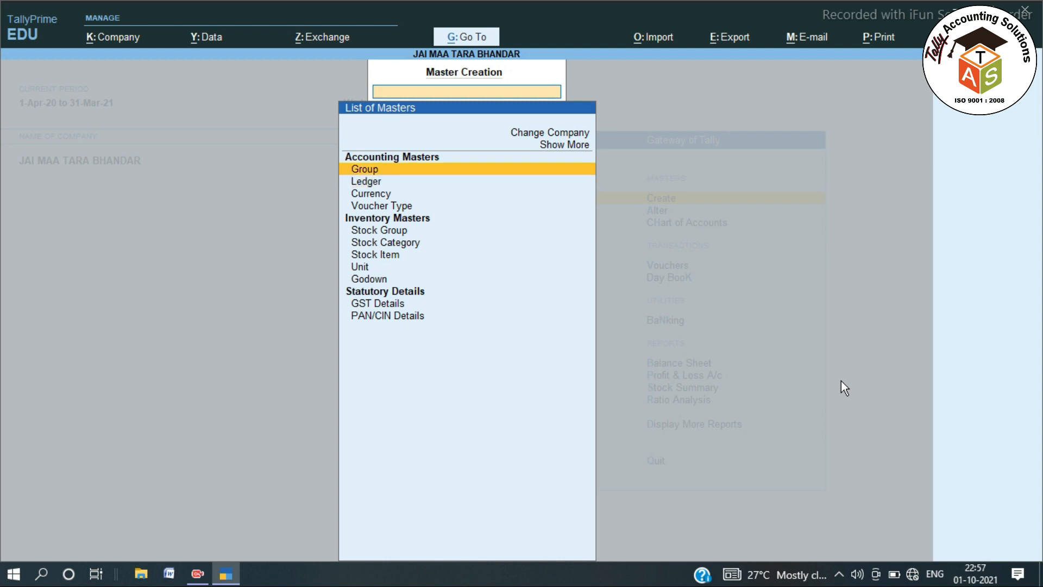
key(Return)
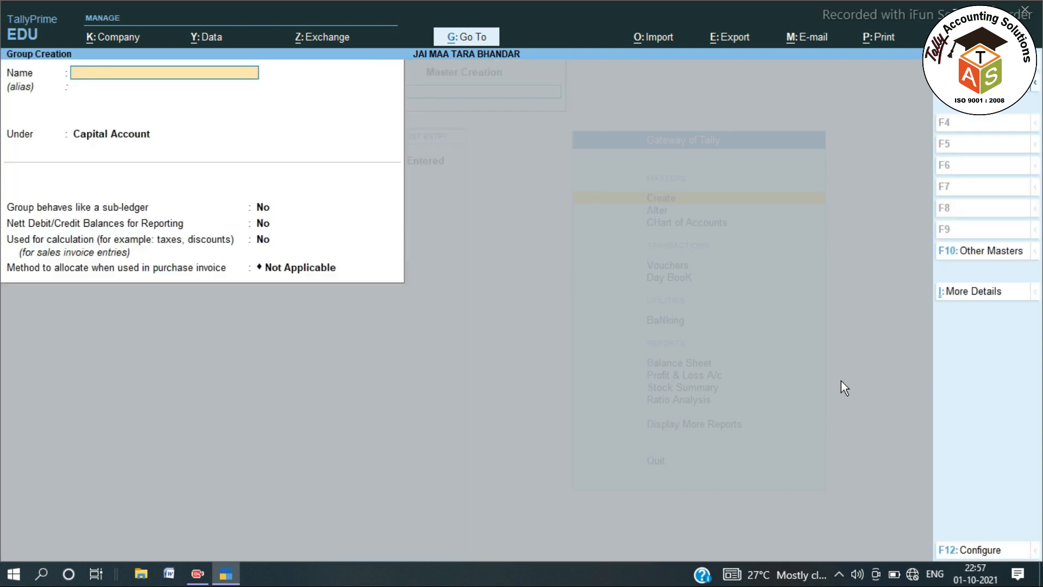
key(Escape)
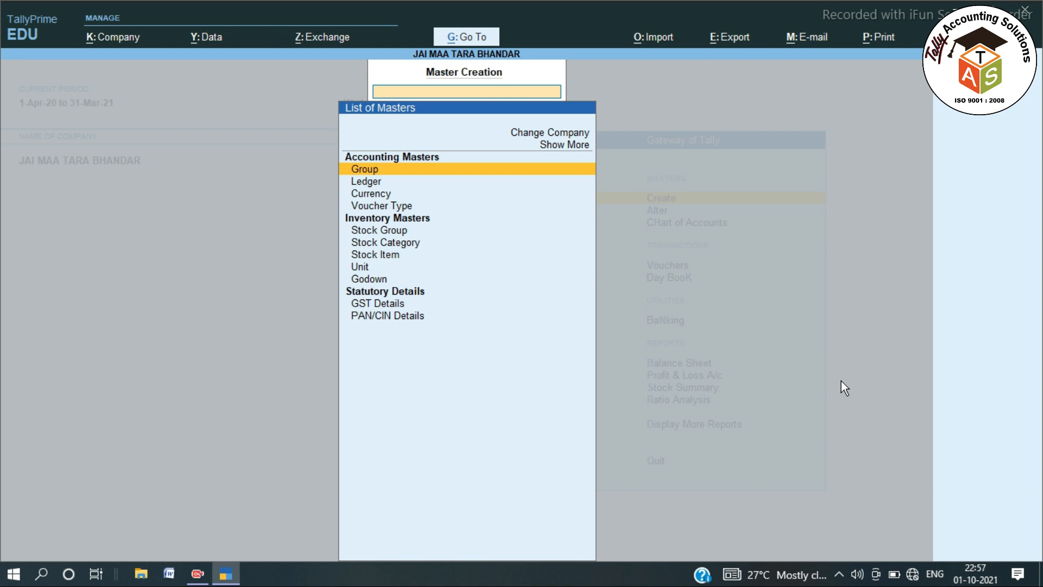
key(Escape)
key(Down)
key(Return)
key(Return)
key(Down)
key(Down)
key(Down)
key(Down)
key(Down)
key(Down)
key(Down)
key(Down)
key(Down)
key(Down)
key(Down)
key(Down)
key(Down)
key(Down)
key(Down)
key(Down)
key(Down)
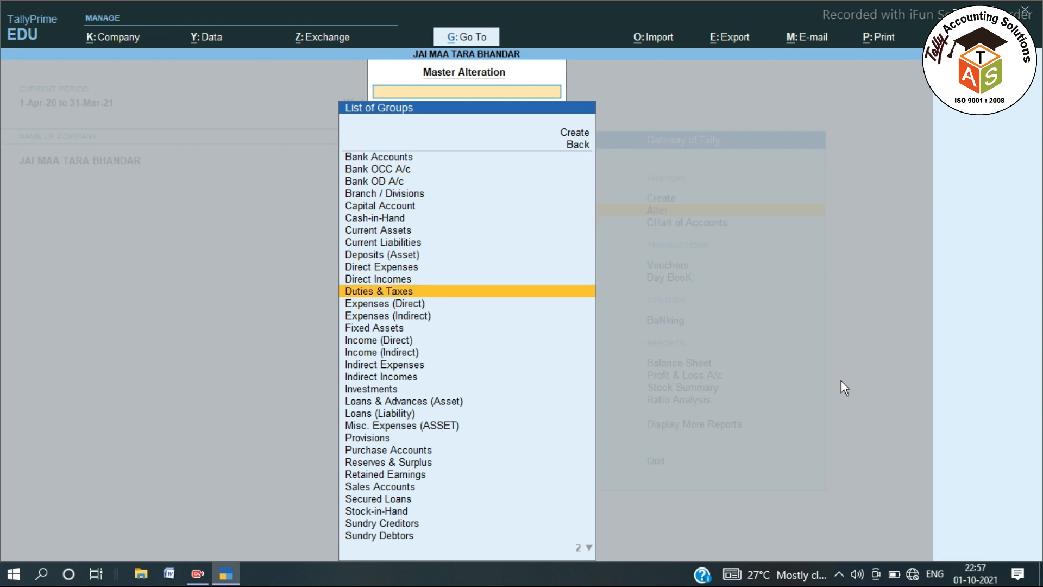
key(Down)
key(Down)
key(Down)
key(Down)
key(Down)
key(Down)
key(Down)
key(Down)
key(Down)
key(Down)
key(Down)
key(Down)
key(Down)
key(Down)
key(Down)
key(Down)
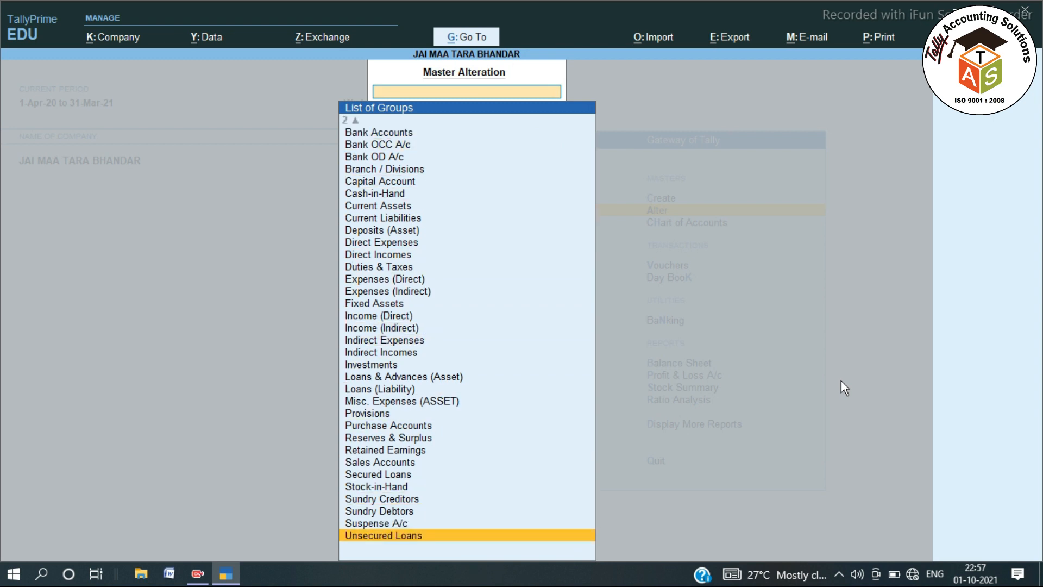
key(Escape)
key(Escape)
Start a new Ledger from the Create list of masters.
key(Up)
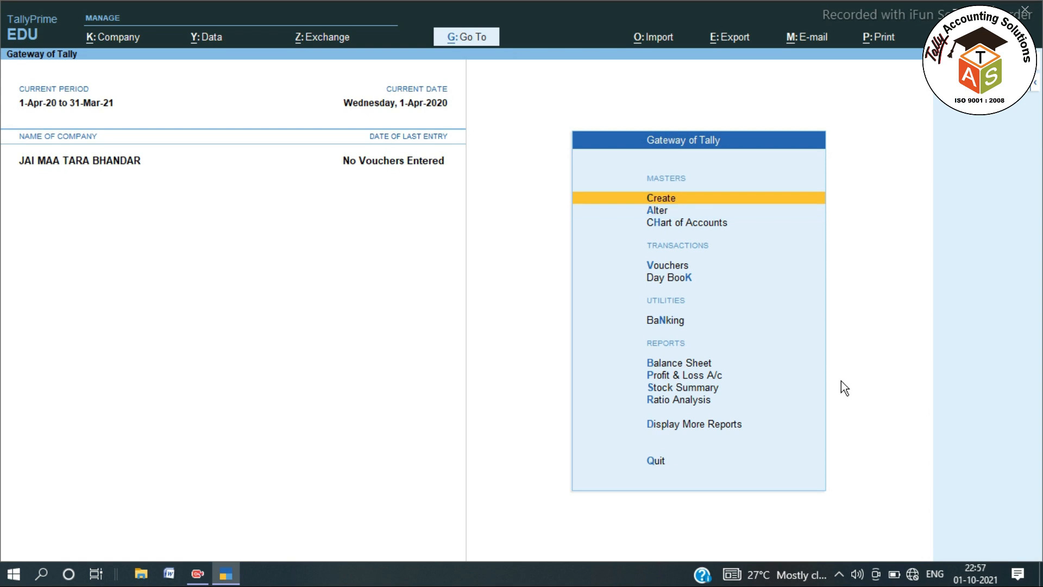
key(Return)
key(Down)
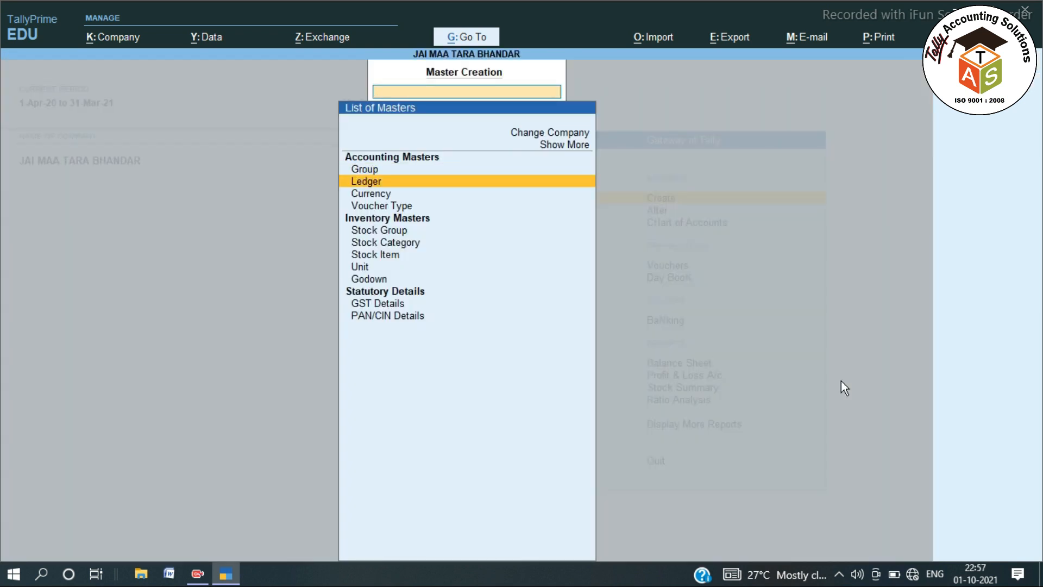
key(Return)
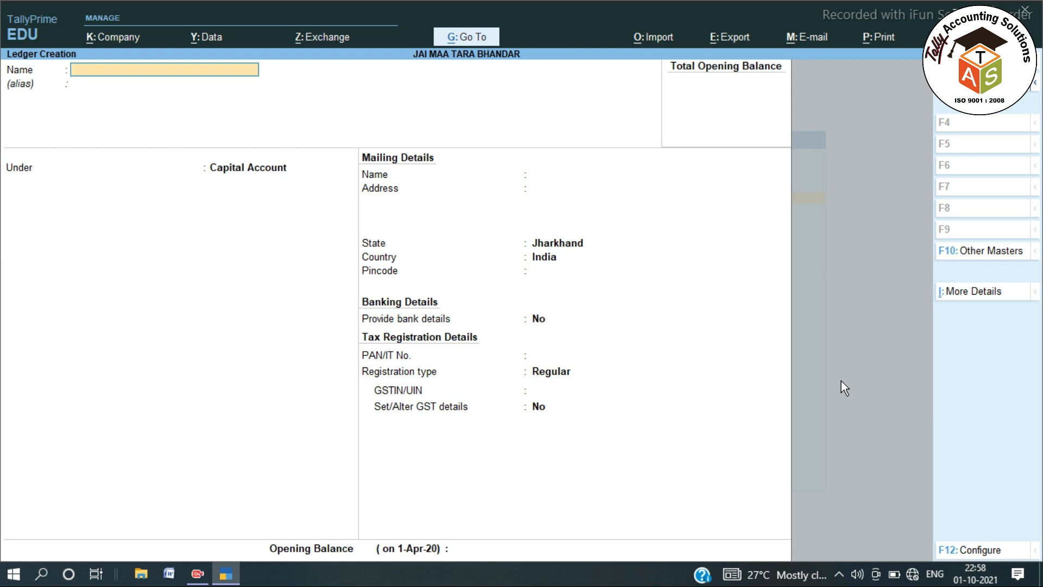
Name the ledger APS ENTERPRISES under Sundry Creditors, bill-by-bill on, credit period left blank.
text(M)
key(BackSpace)
text(APS ENTERPRISES)
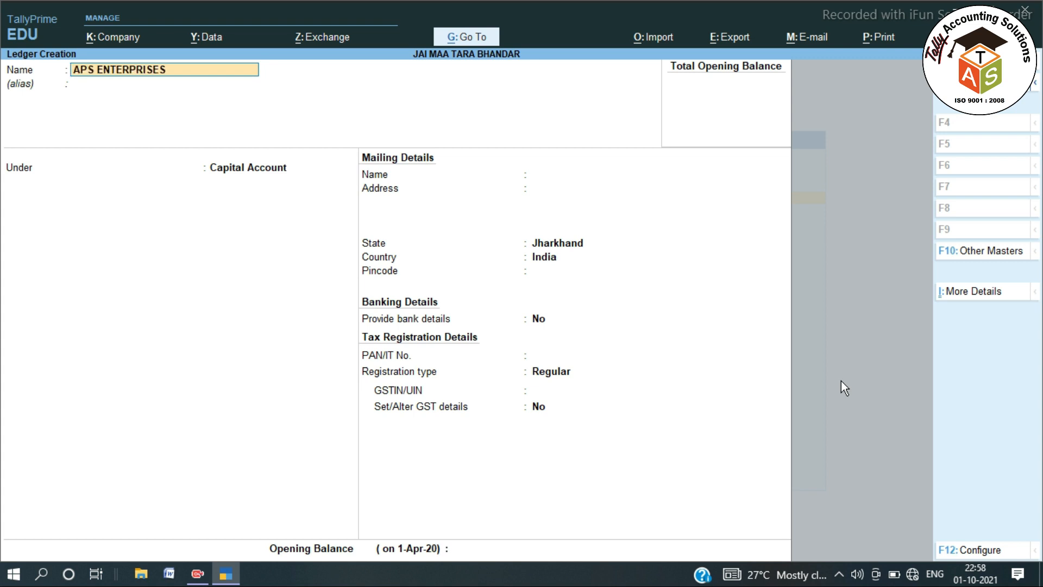
key(Return)
text(SUND)
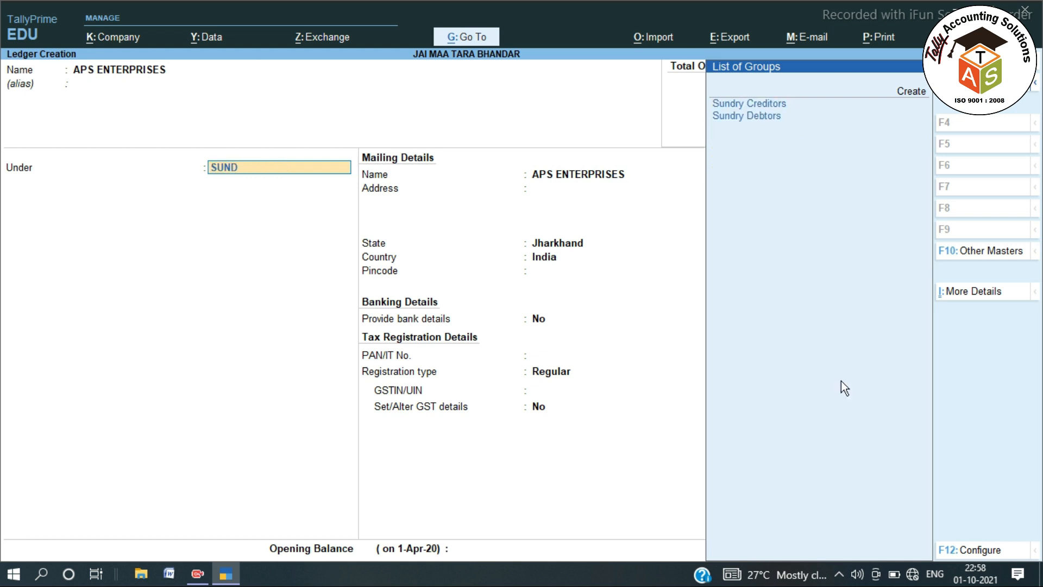
key(Return)
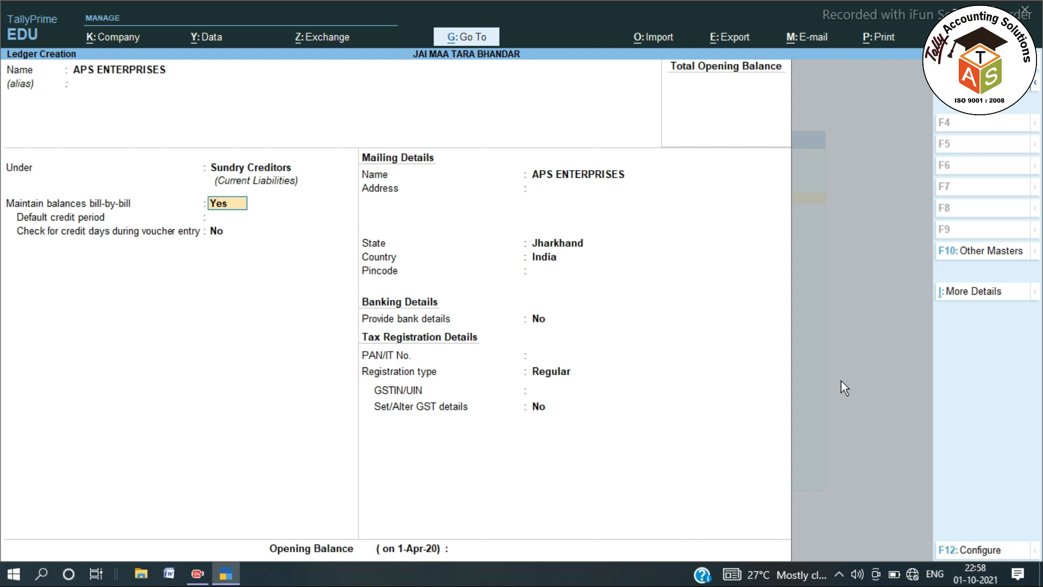
key(Return)
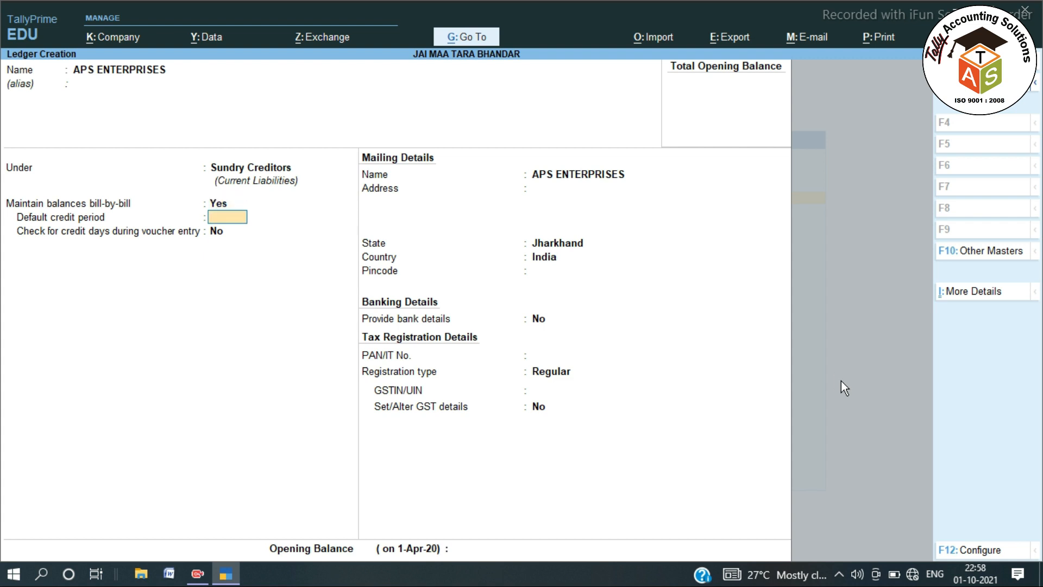
text(10)
key(Return)
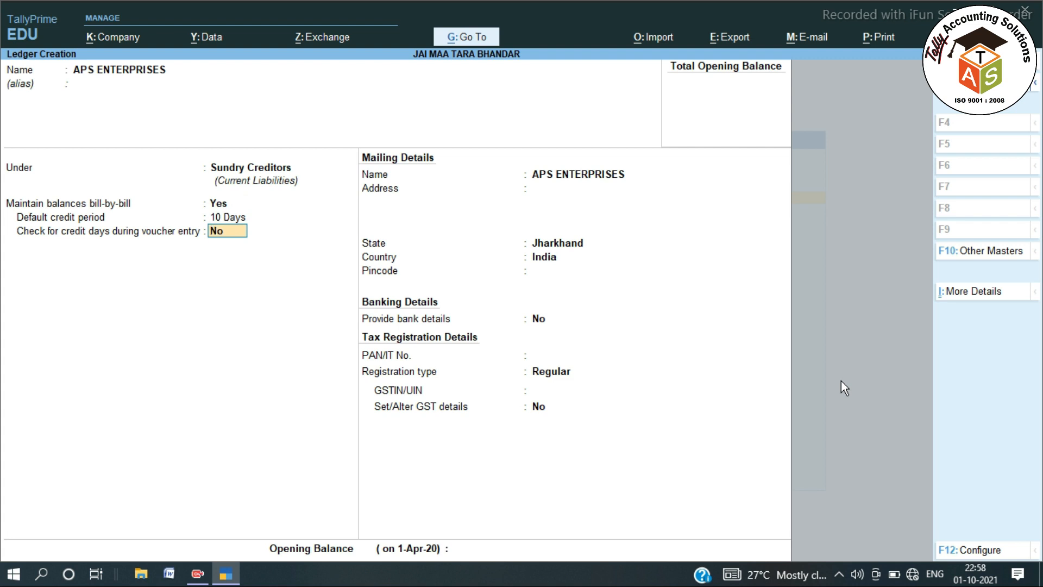
key(BackSpace)
key(BackSpace)
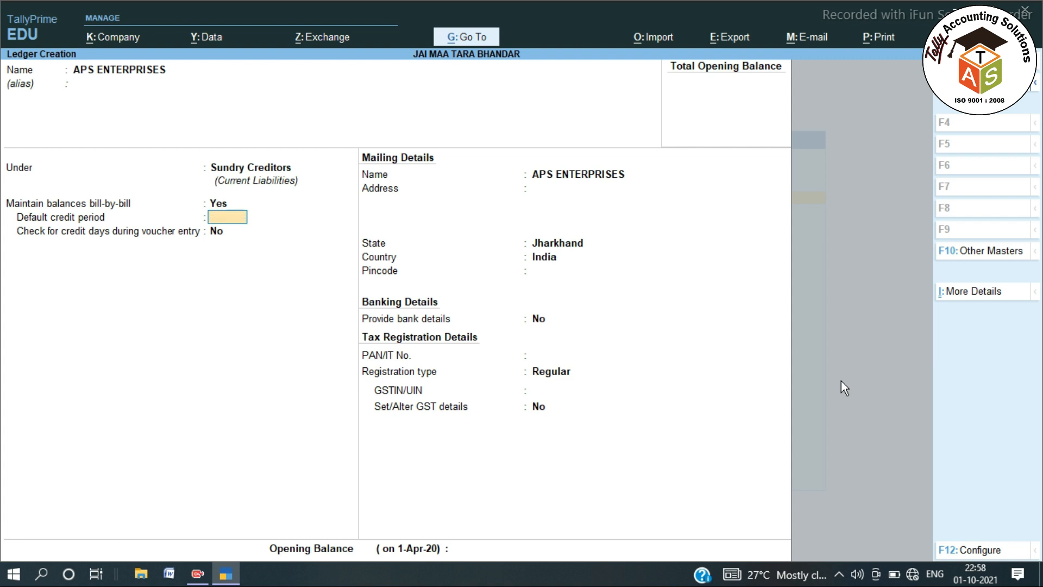
key(Return)
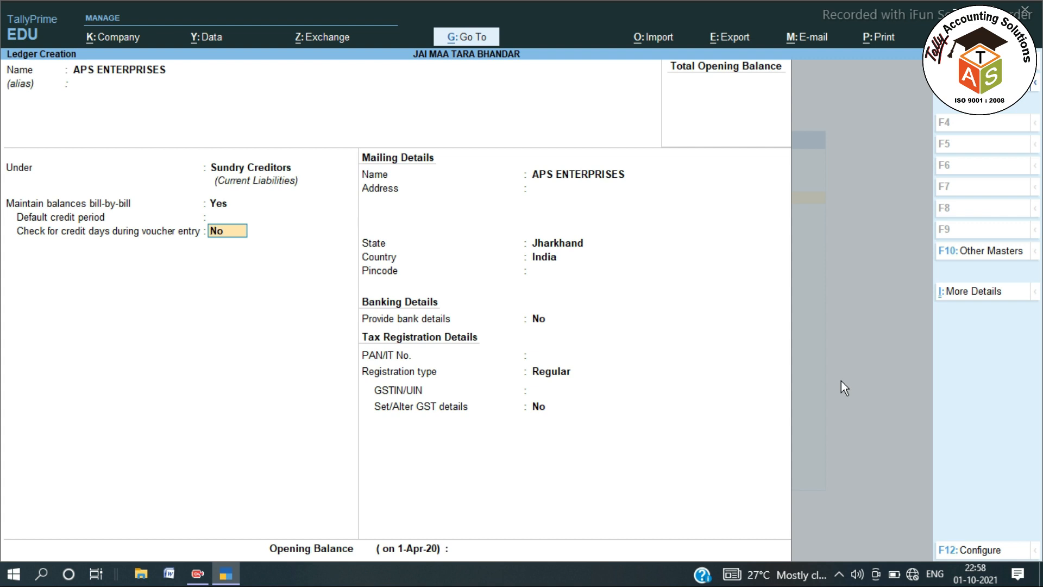
Fill in APS ENTERPRISES' mailing address and pincode, with Jharkhand as the state.
key(Return)
key(BackSpace)
key(Return)
key(Return)
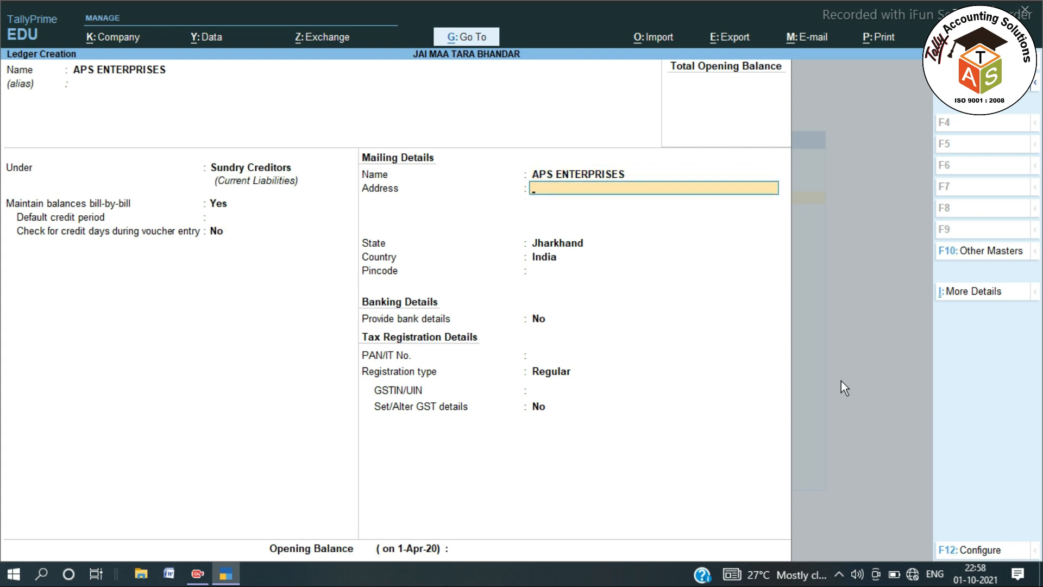
text(DHANBAD)
key(Return)
key(Return)
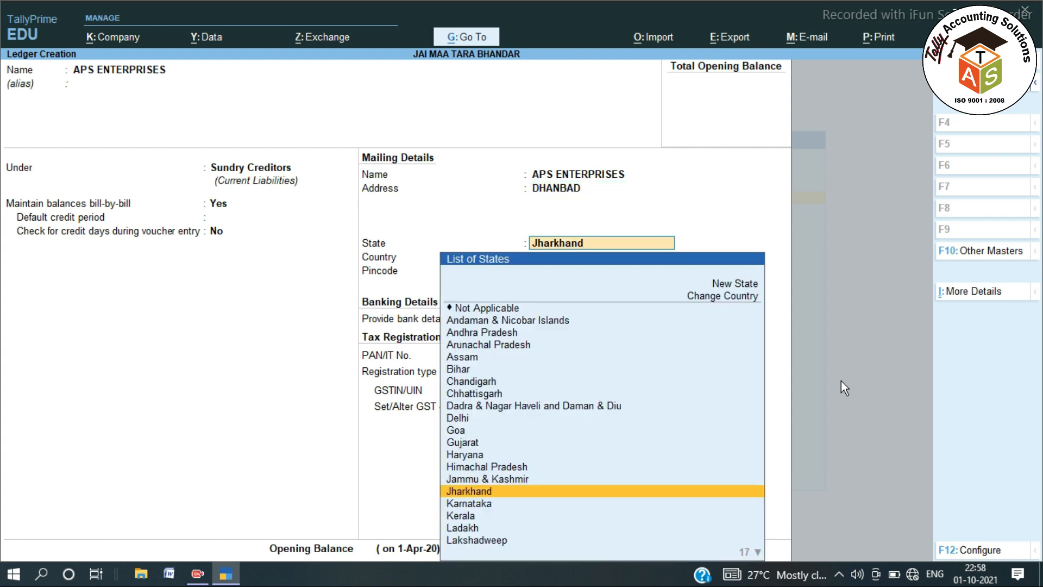
key(Return)
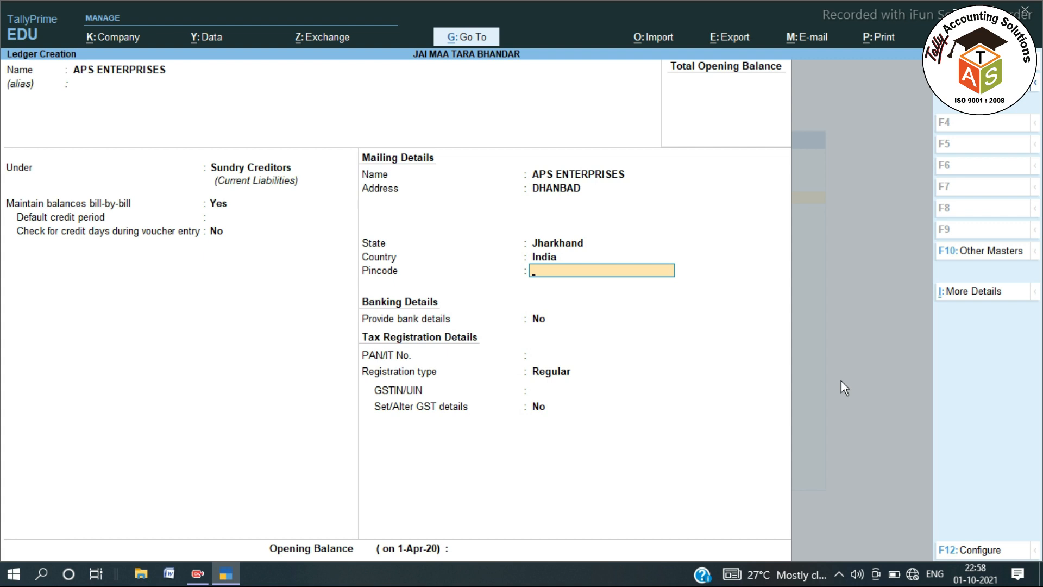
text(8286001)
key(Return)
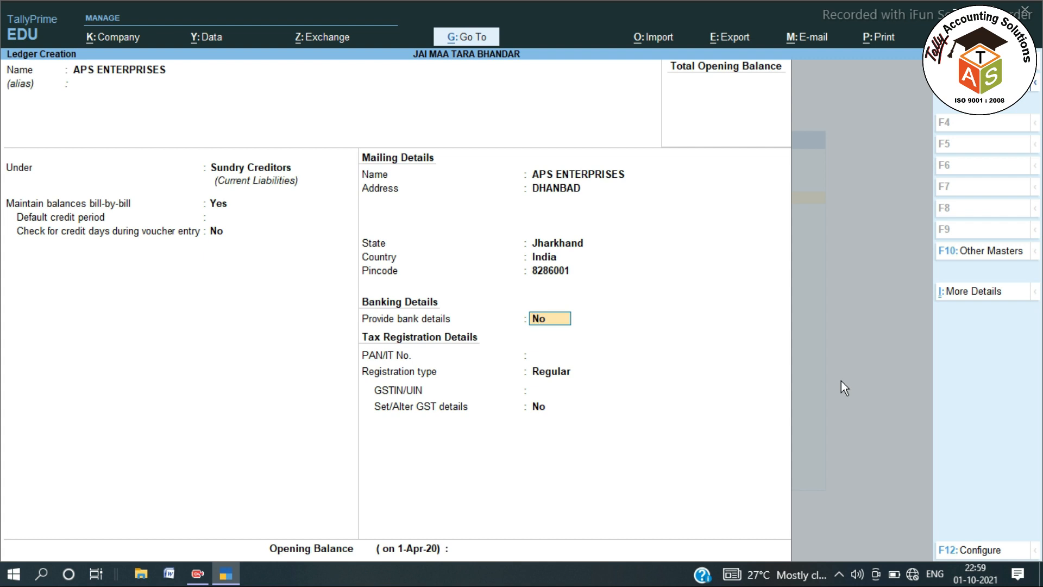
Set Regular GST registration and enter the party's GSTIN, dismissing the verification warning.
key(Return)
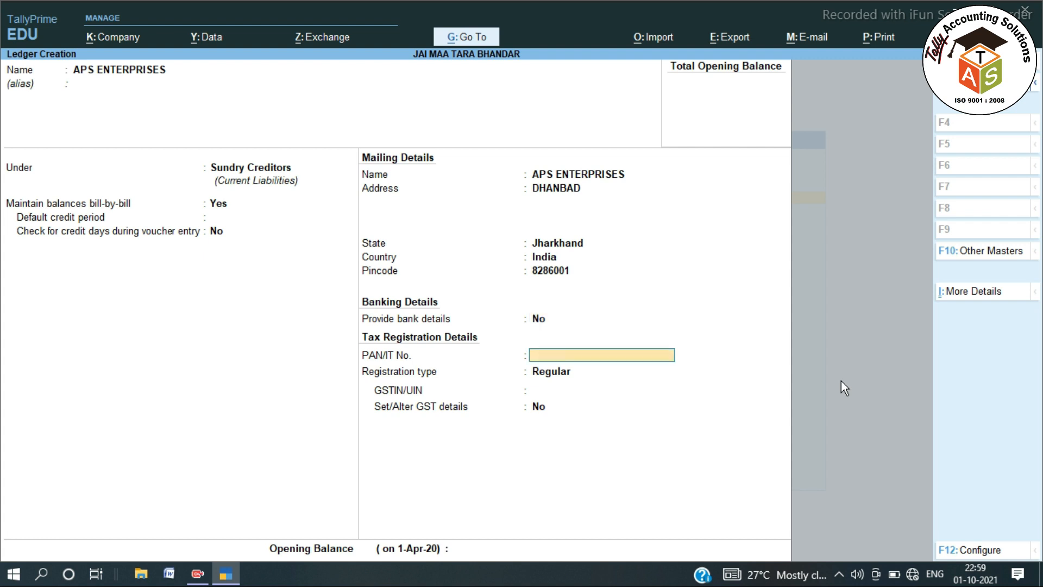
key(Return)
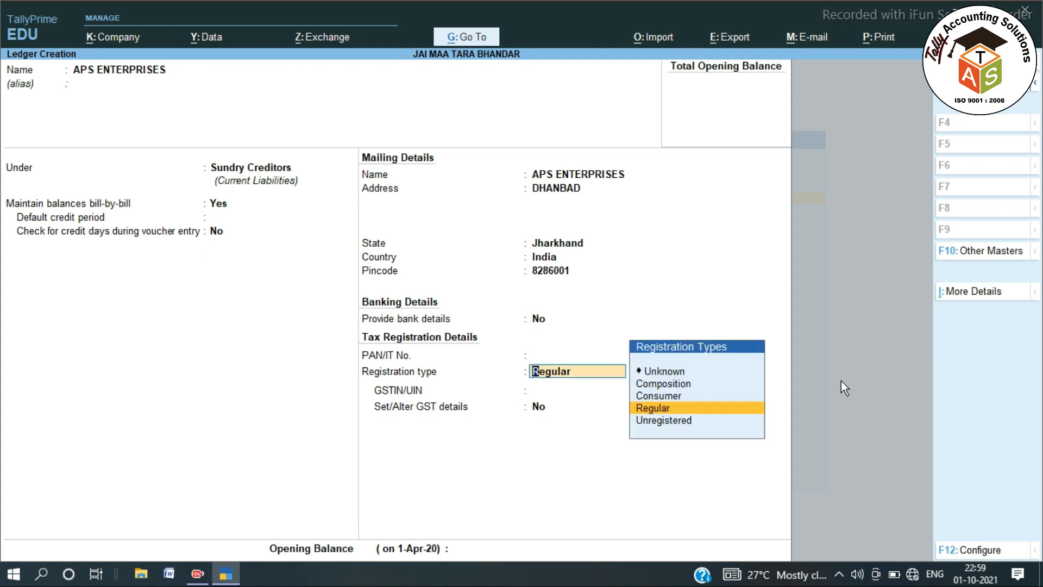
key(Return)
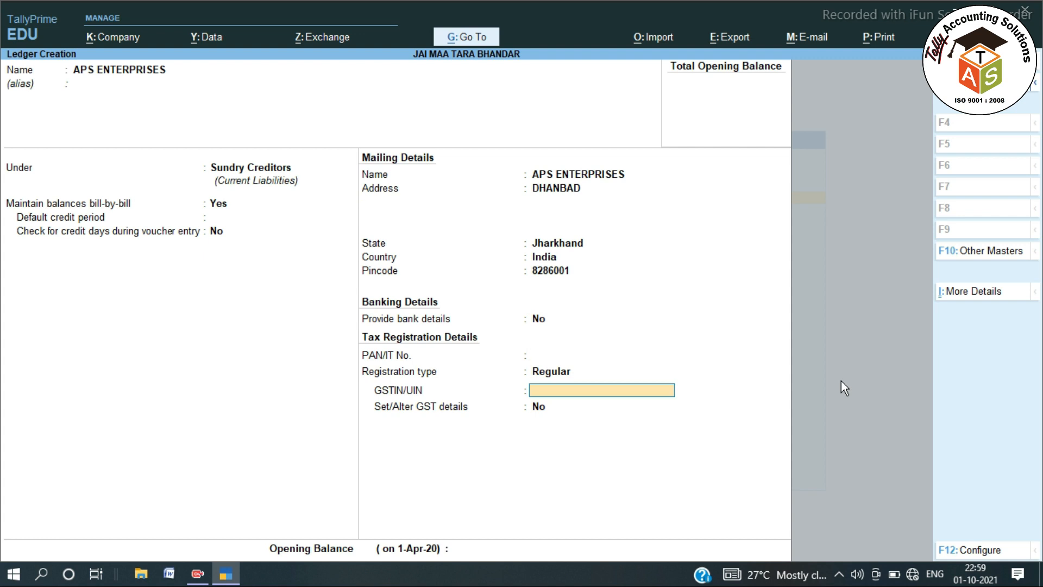
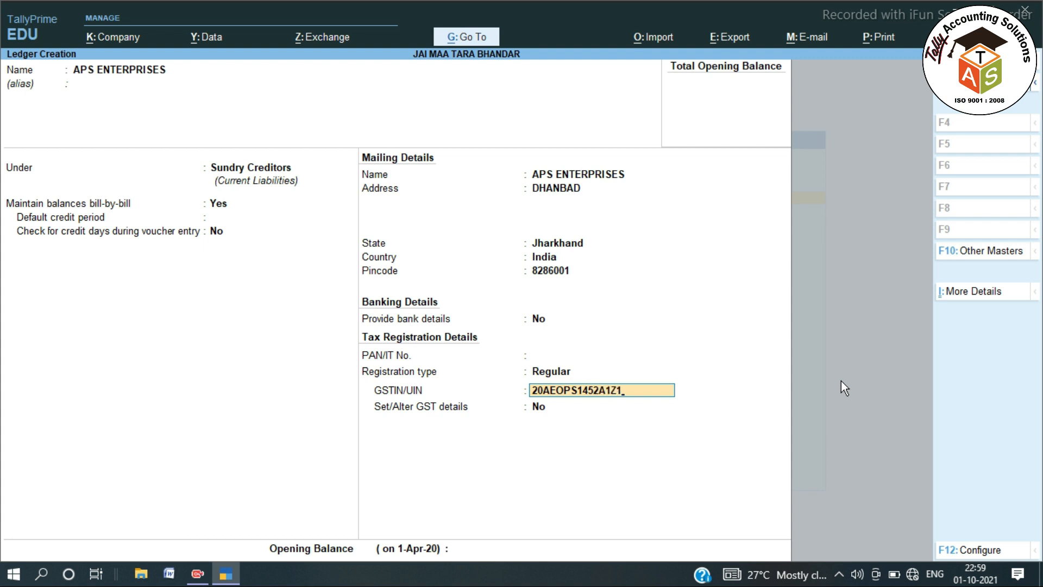
key(Return)
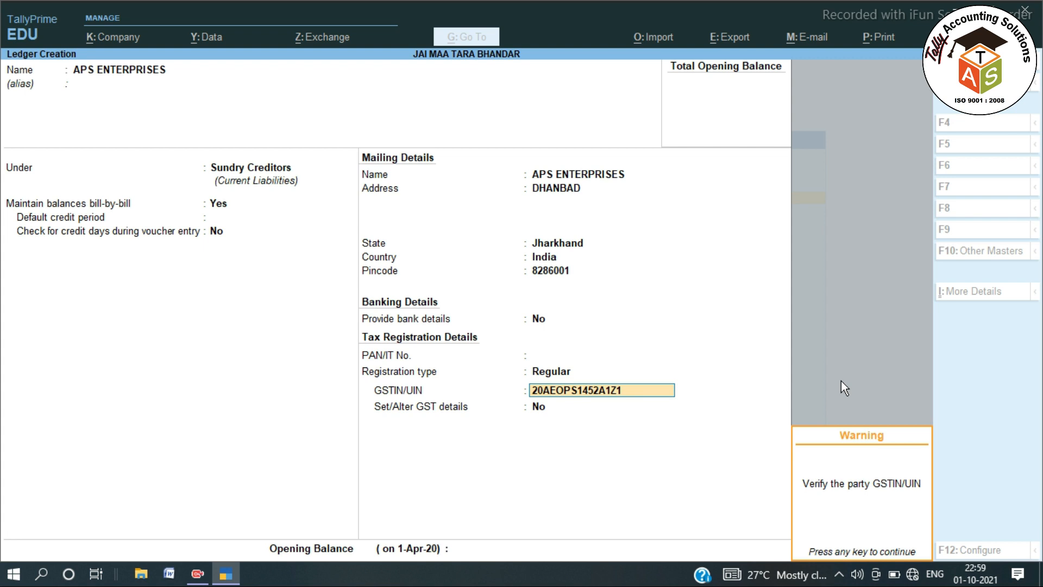
key(Return)
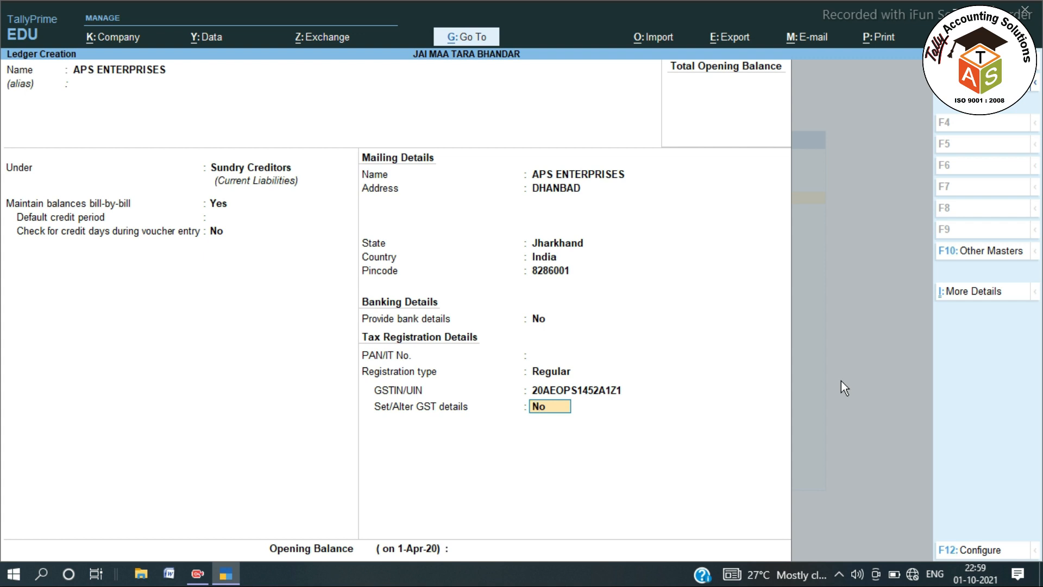
key(Return)
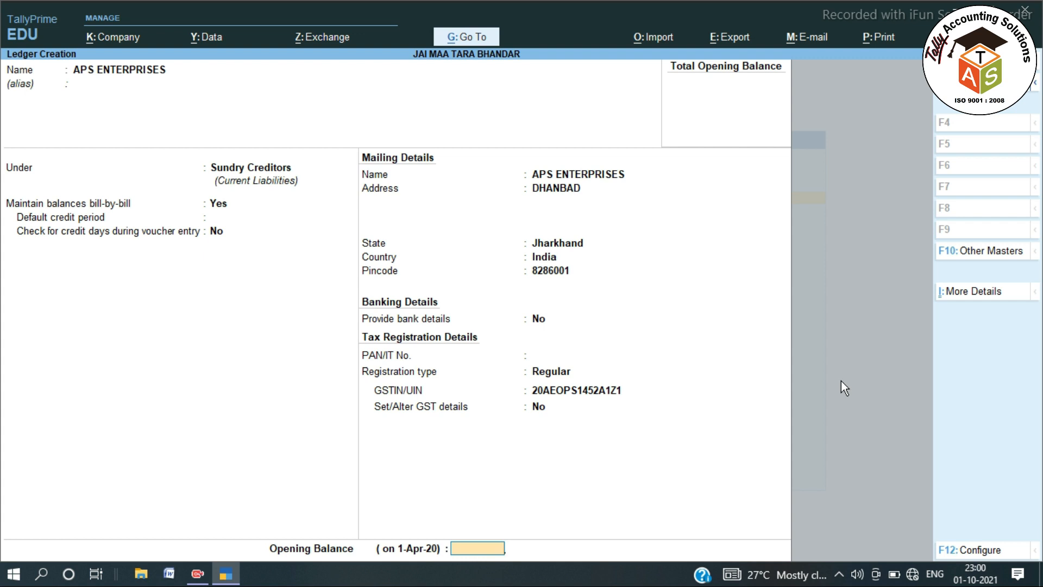
Enter a 15,600 Cr opening balance with bill APS/20-21/1563 dated 1/5/2020 for 8,500.
text(15600)
key(Return)
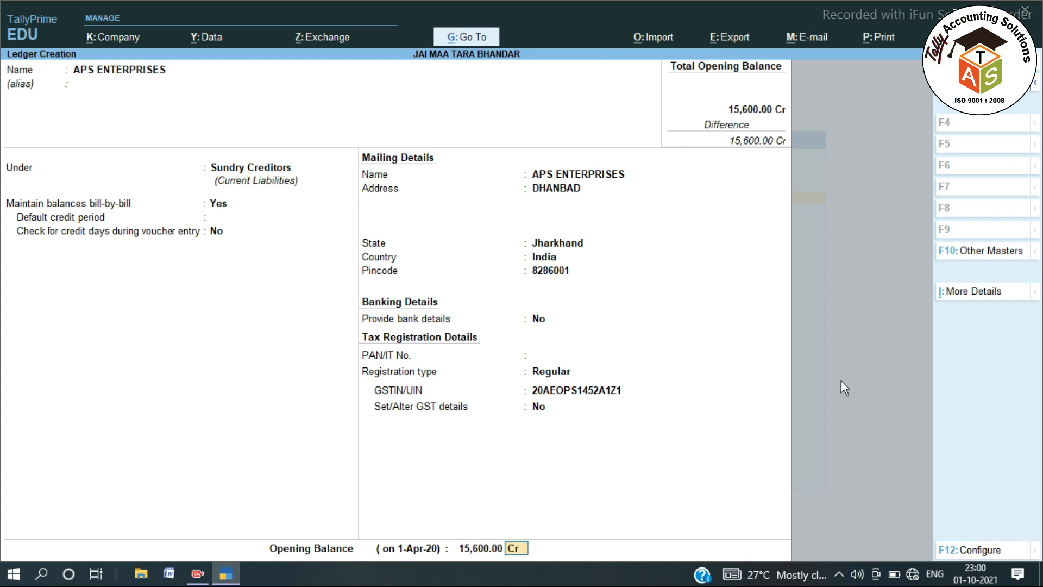
key(Return)
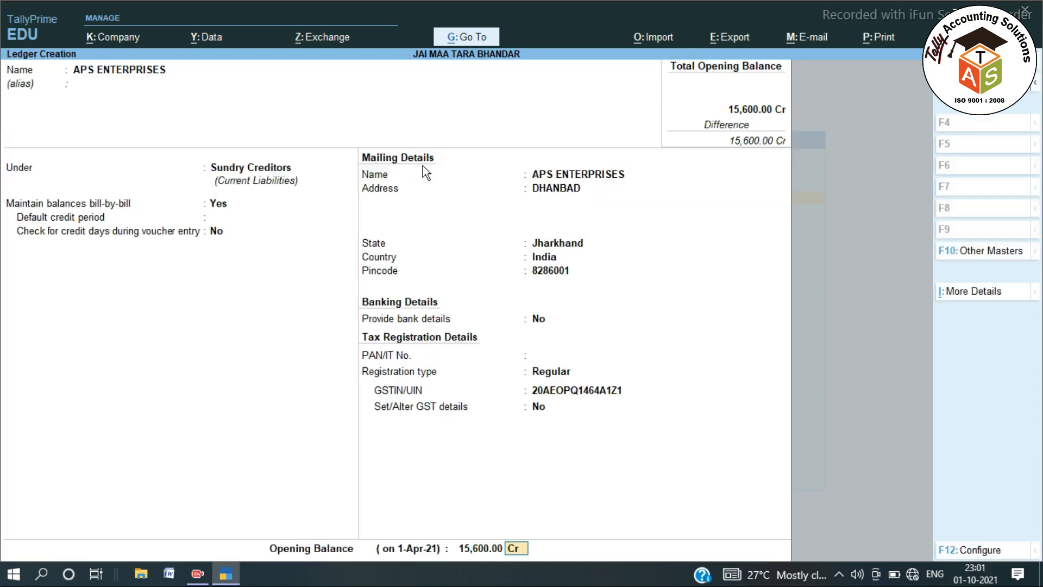
key(Return)
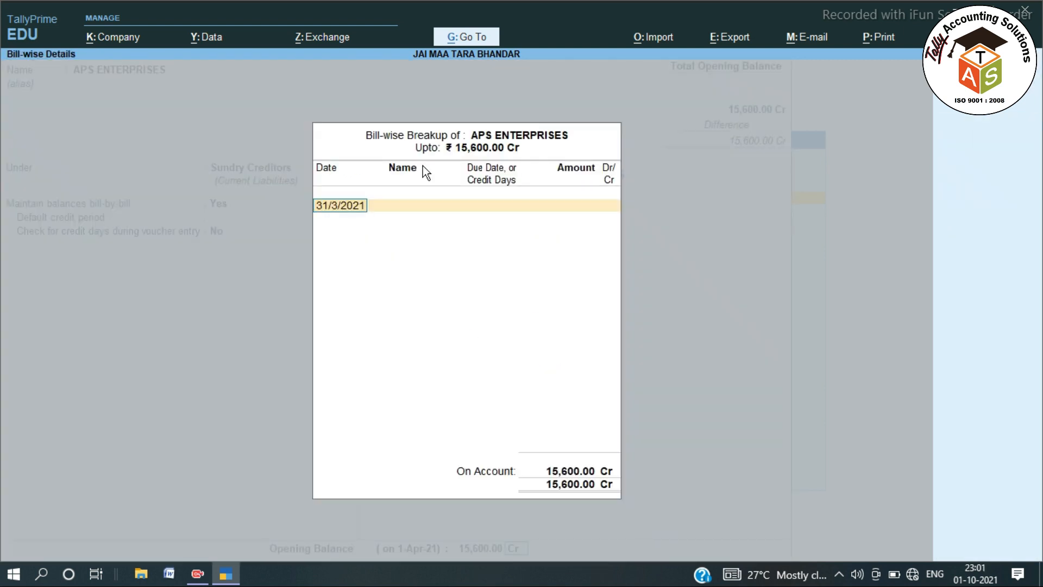
key(BackSpace)
text(1/5/2020)
key(Return)
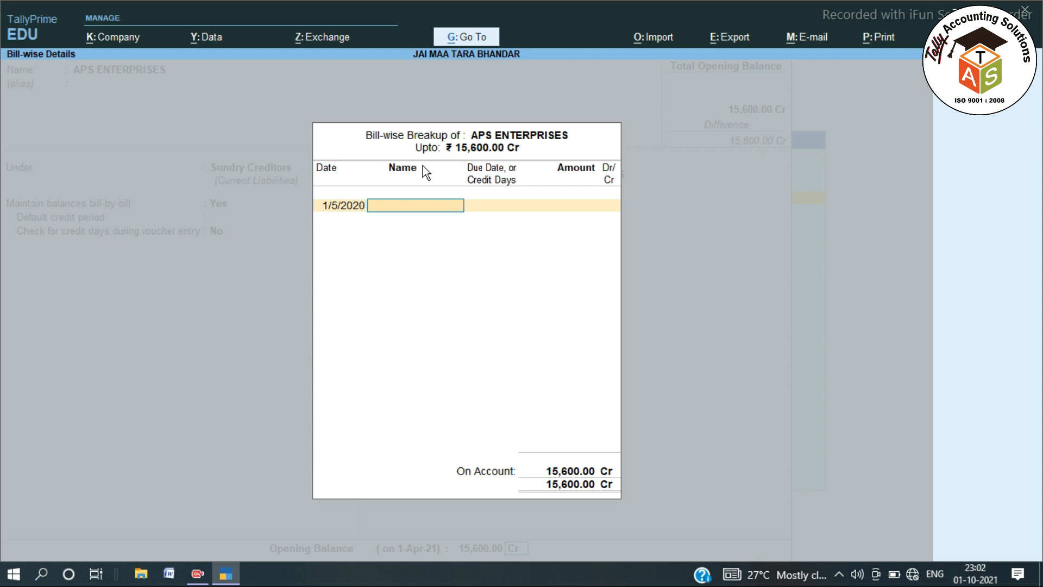
text(APS/20-21/1563)
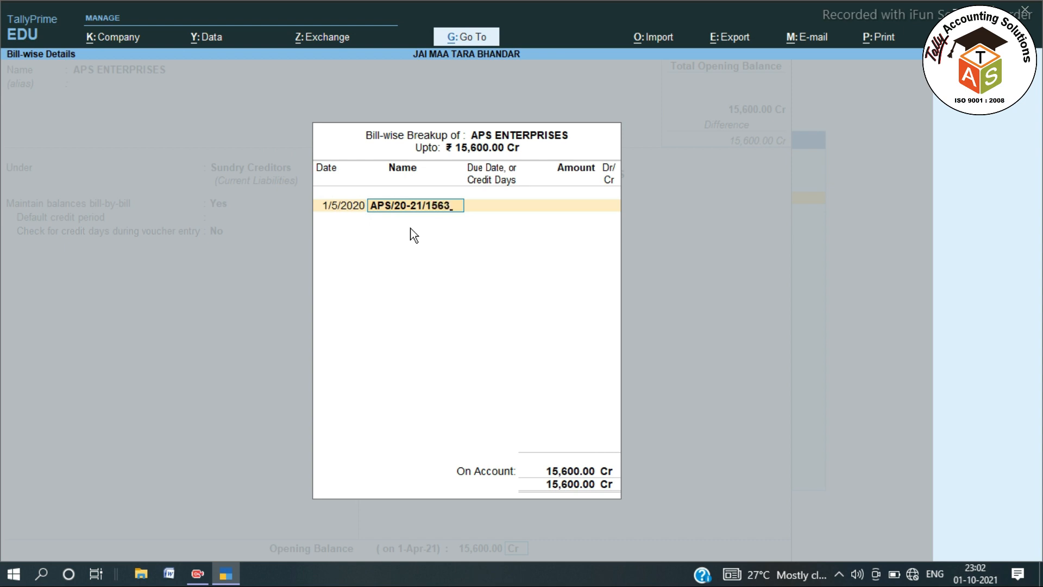
key(Return)
key(Return)
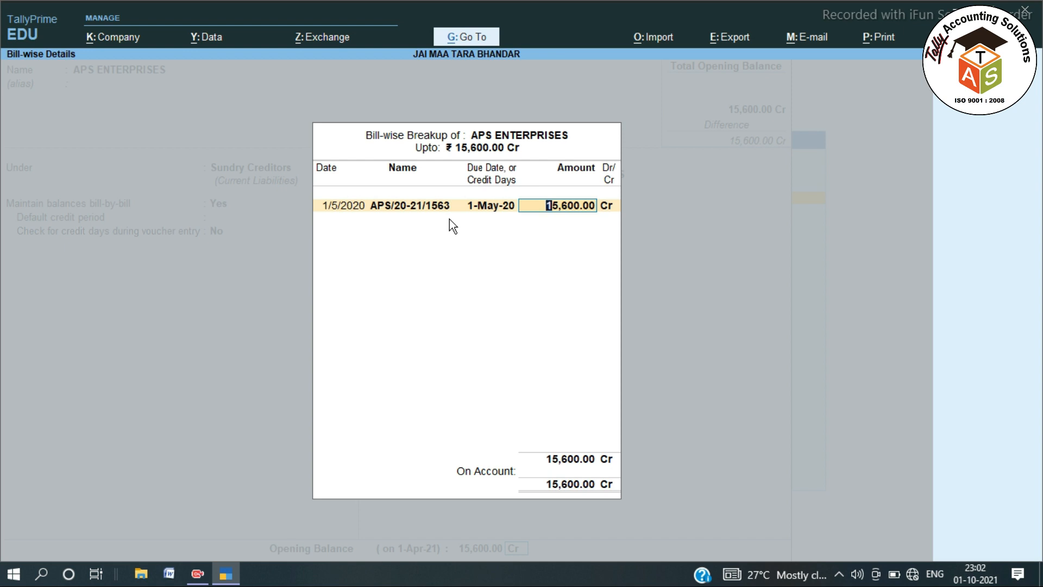
text(8500)
key(Return)
Add the second bill APS/20-21/1565 dated 2/5/2020 for 7,100 and accept the ledger.
key(Return)
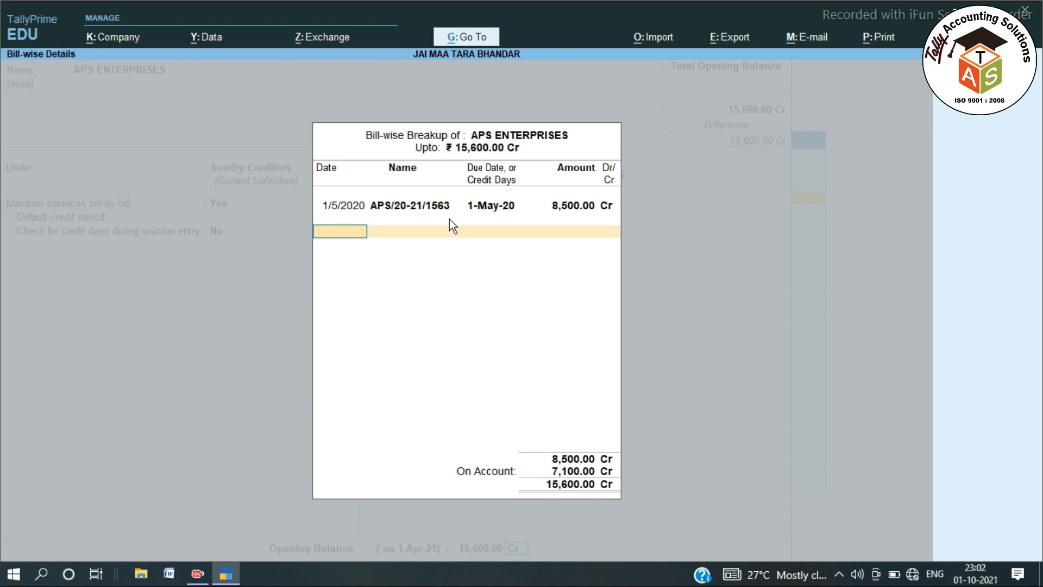
text(2.5.2020)
key(Return)
text(APS)
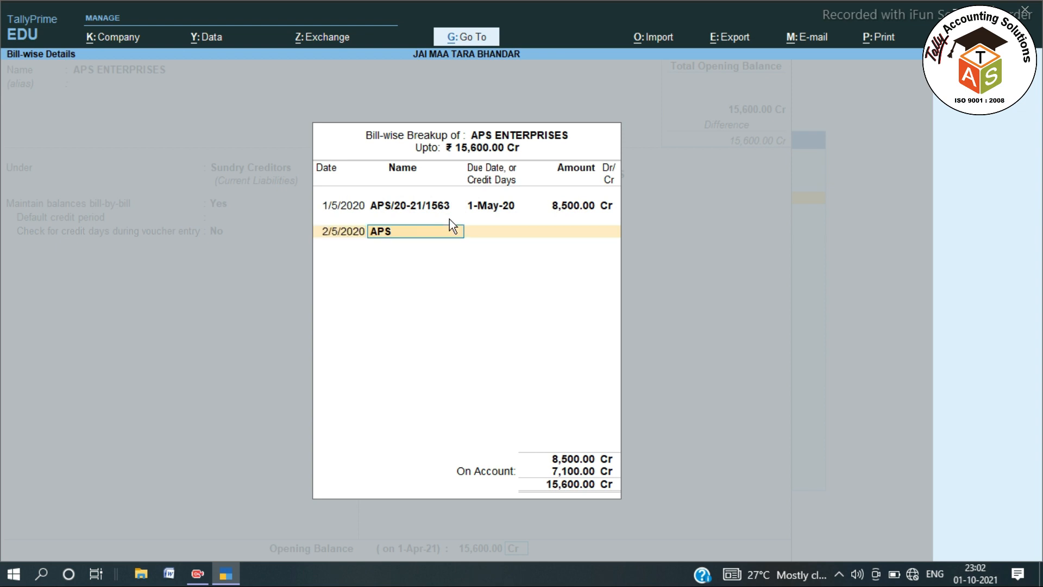
text(/20-2)
key(Return)
key(Return)
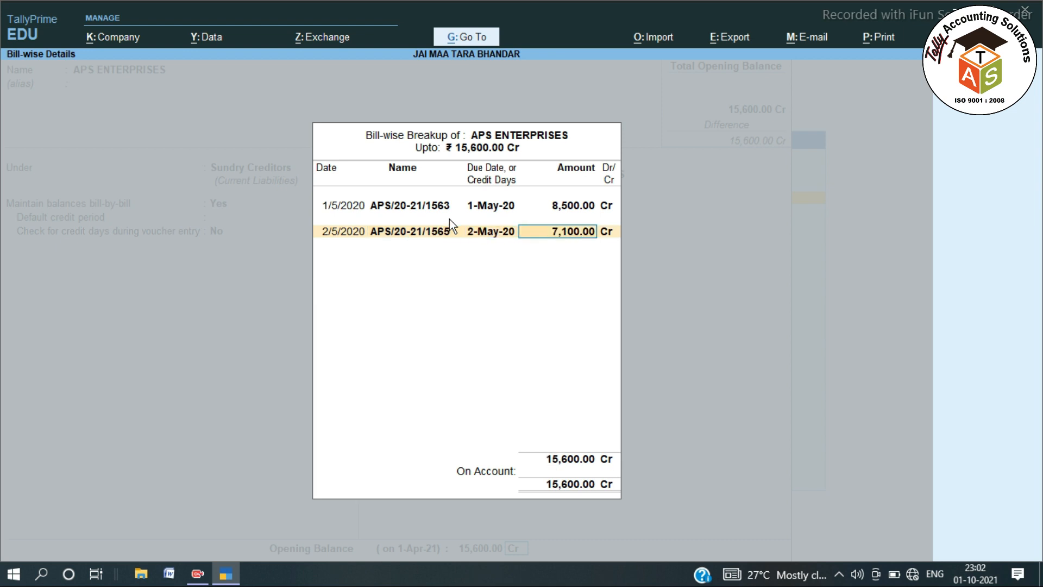
key(Return)
key(Return)
key(Return)
key(Return)
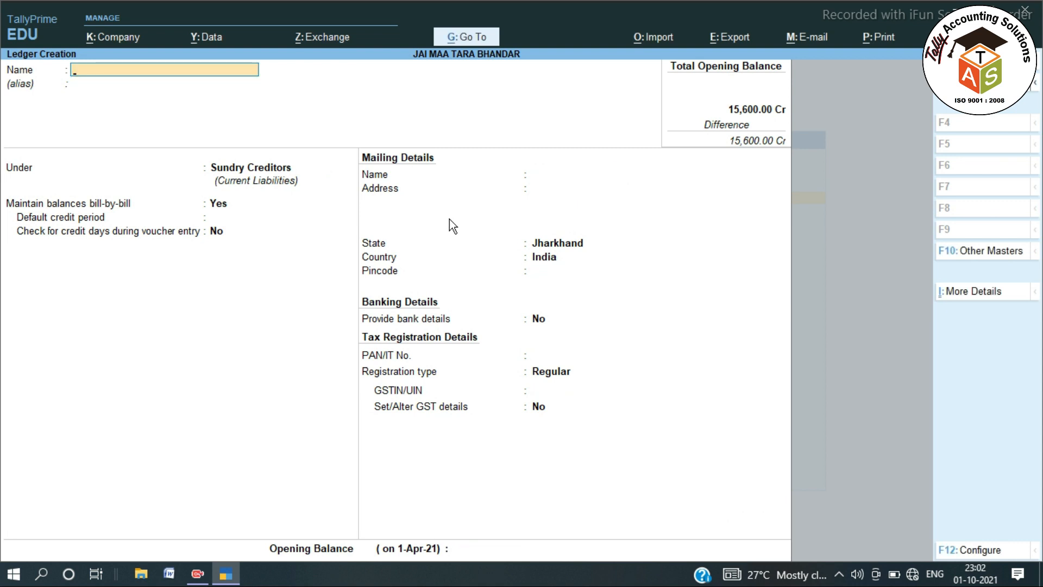
Name the ledger SHIVAM STORE under Sundry Debtors, bill-by-bill on, no credit period.
text(SHIVAM STORE)
key(Return)
key(Return)
text(SUND)
key(Down)
key(Return)
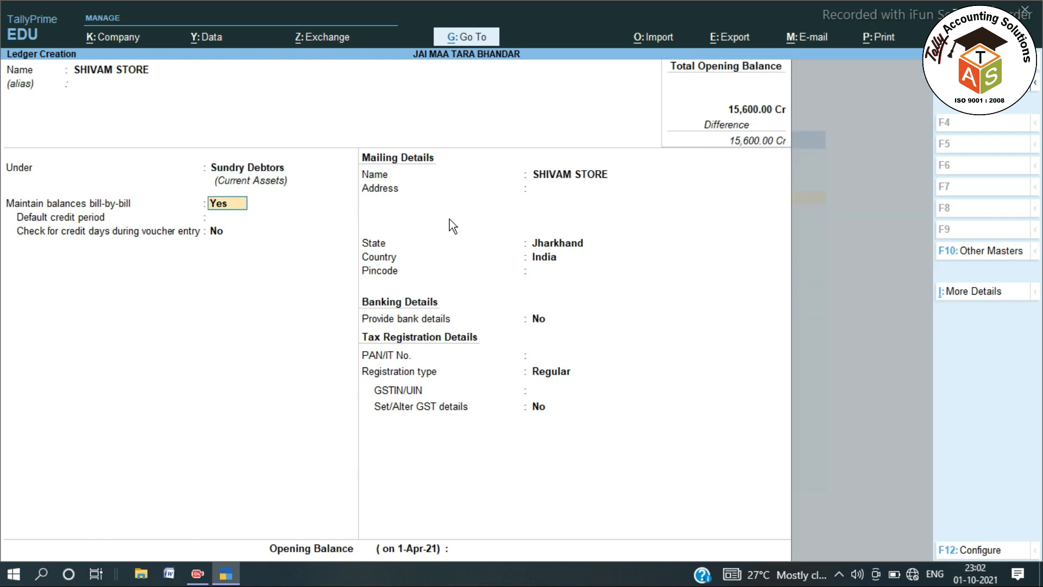
key(Return)
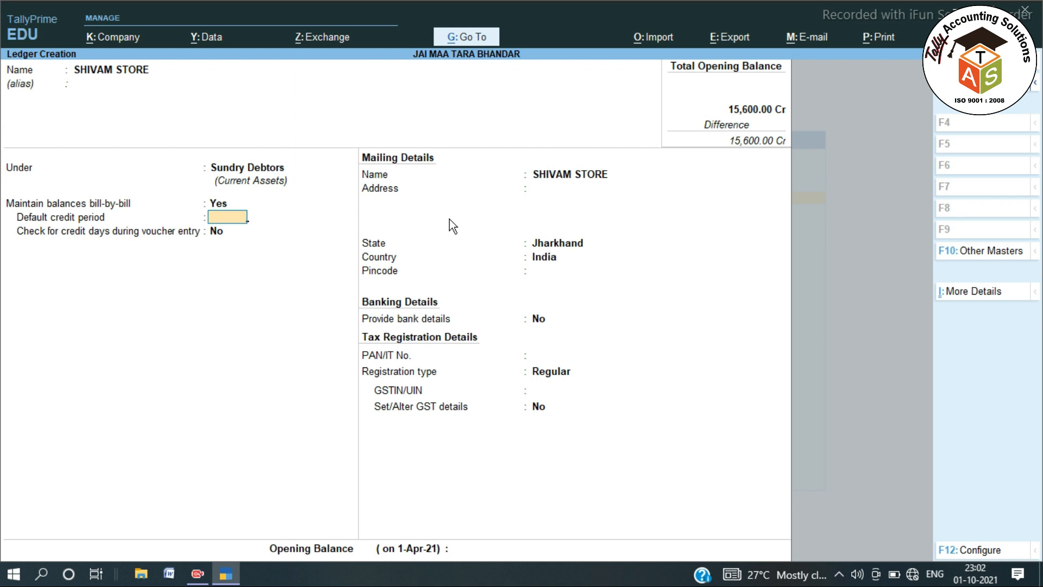
key(Return)
key(Return)
Enter the KATRAS mailing address and pincode, and set the GST registration type to Unregistered.
key(Return)
text(KATRAS)
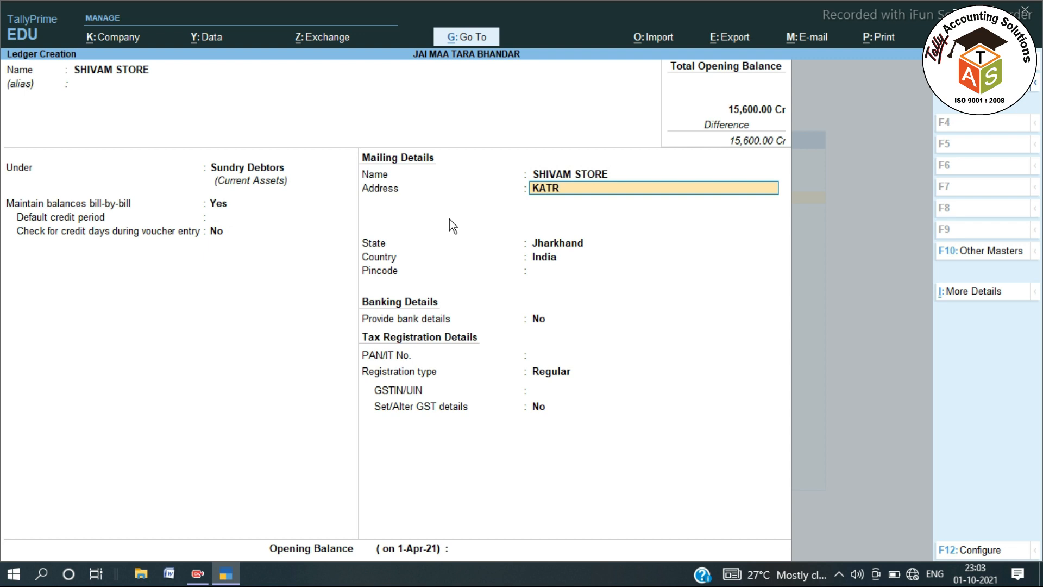
key(Return)
key(Return)
key(Return)
key(Return)
text(828113)
key(Return)
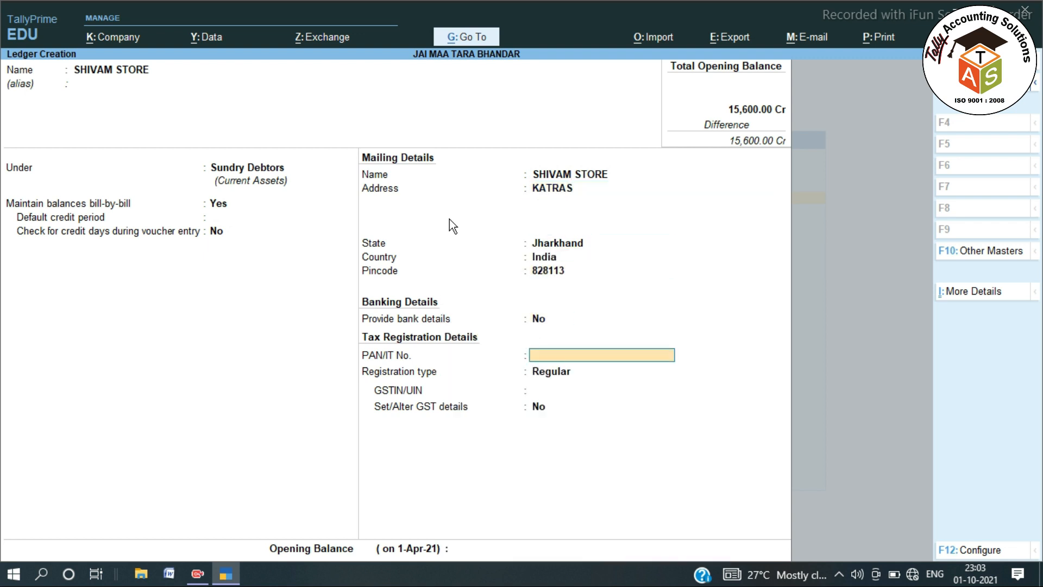
key(Return)
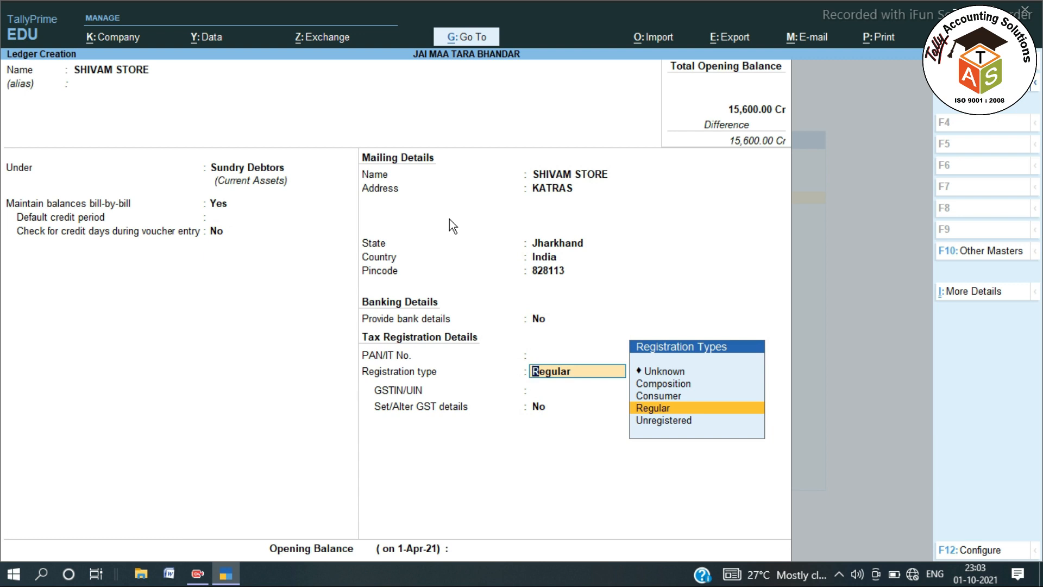
key(Up)
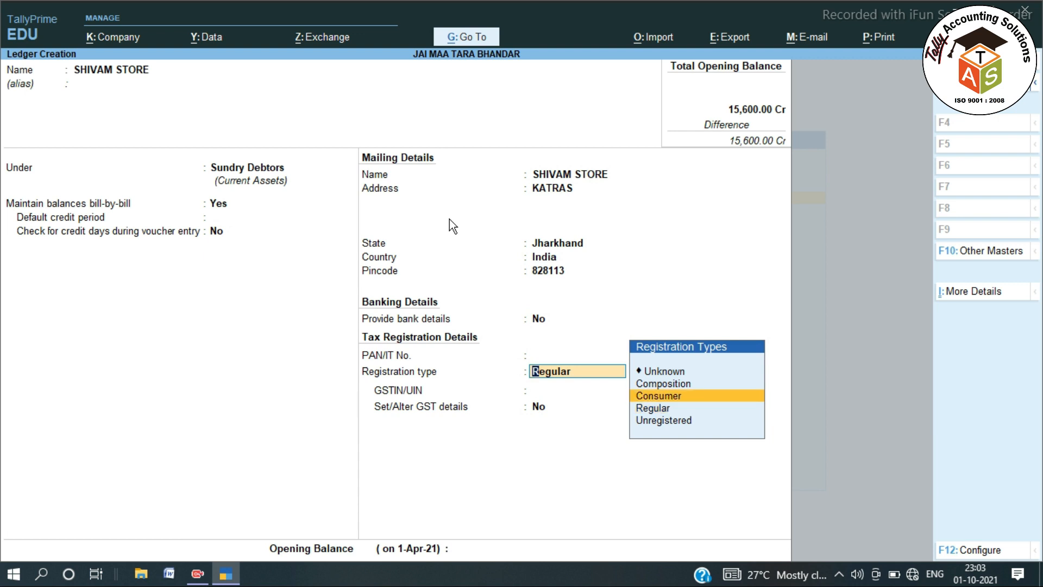
key(Down)
key(Down)
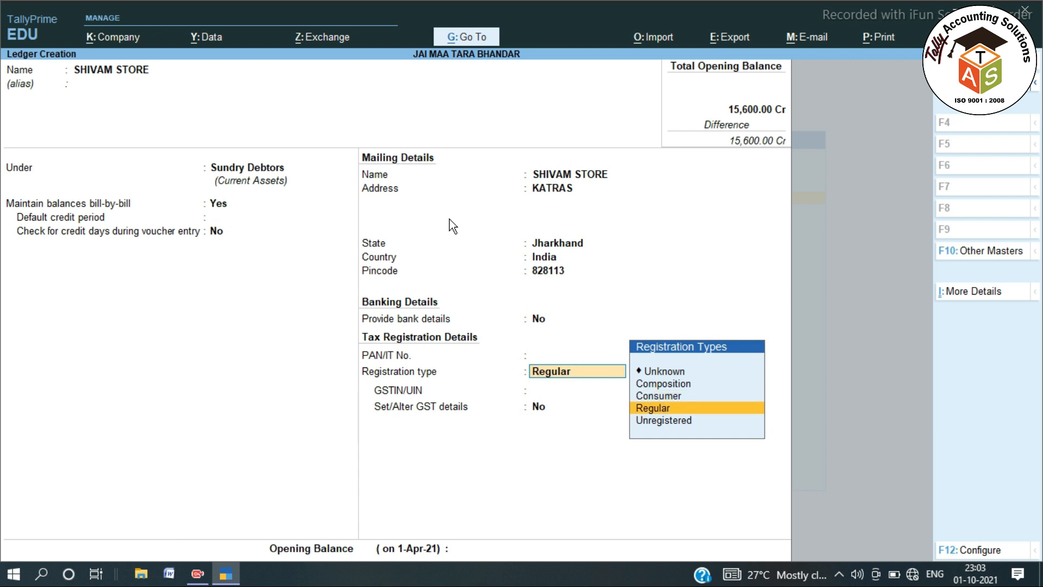
key(Return)
Enter a 9,690.00 Dr opening balance.
key(Return)
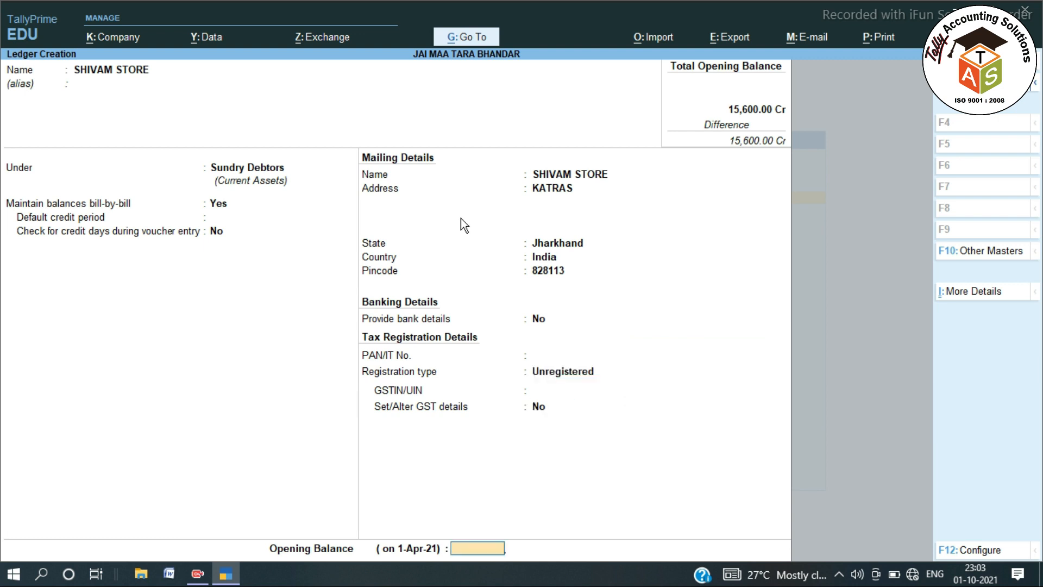
text(960)
key(BackSpace)
text(90)
key(Return)
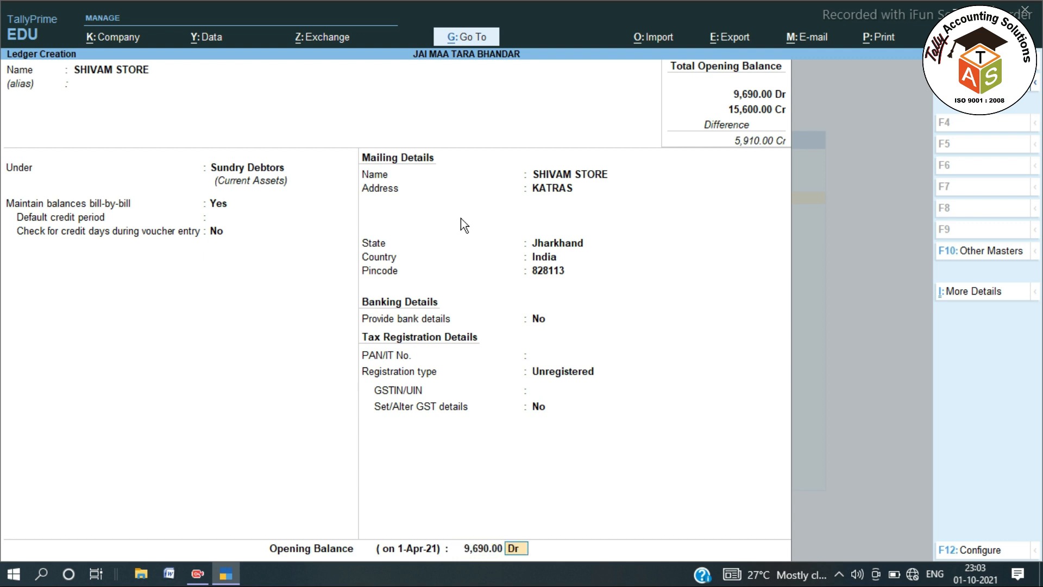
Allocate the balance to bill JMTB/20-21/1456 dated 2.1.2021 and accept the SHIVAM STORE ledger.
key(Return)
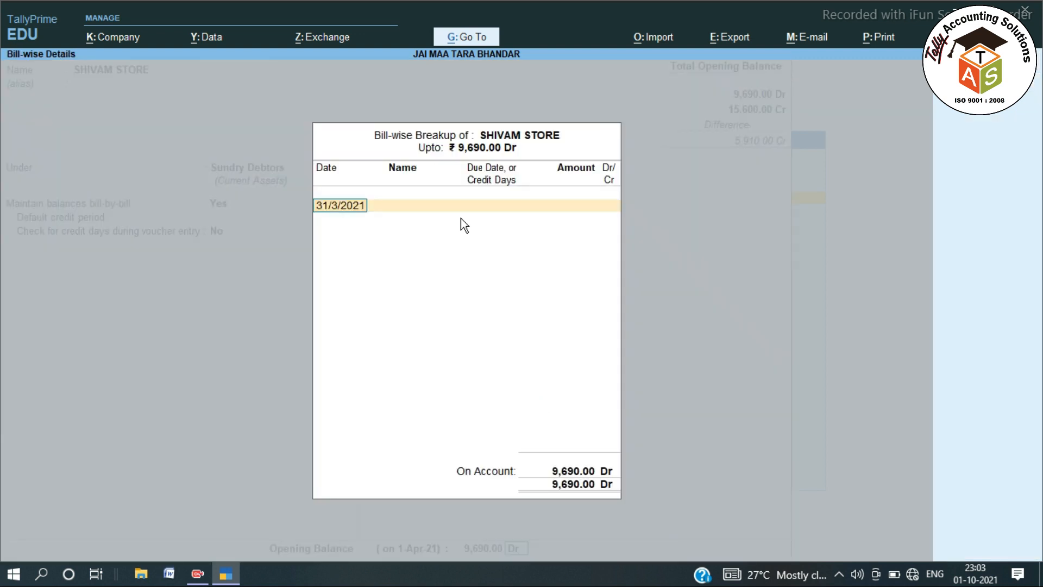
text(2.1.2021)
key(Return)
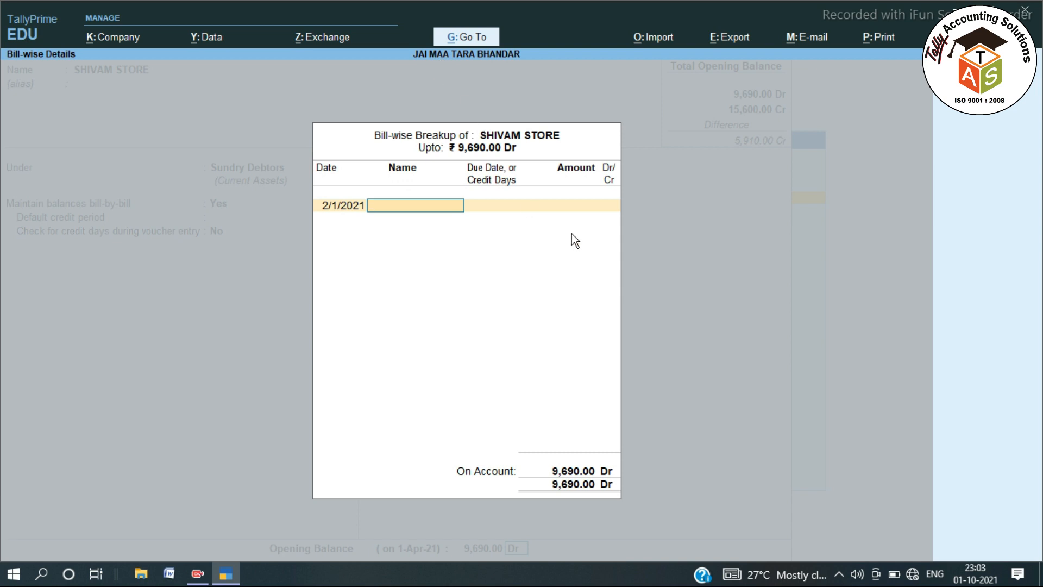
text(JMTB/20-21/1456)
key(Return)
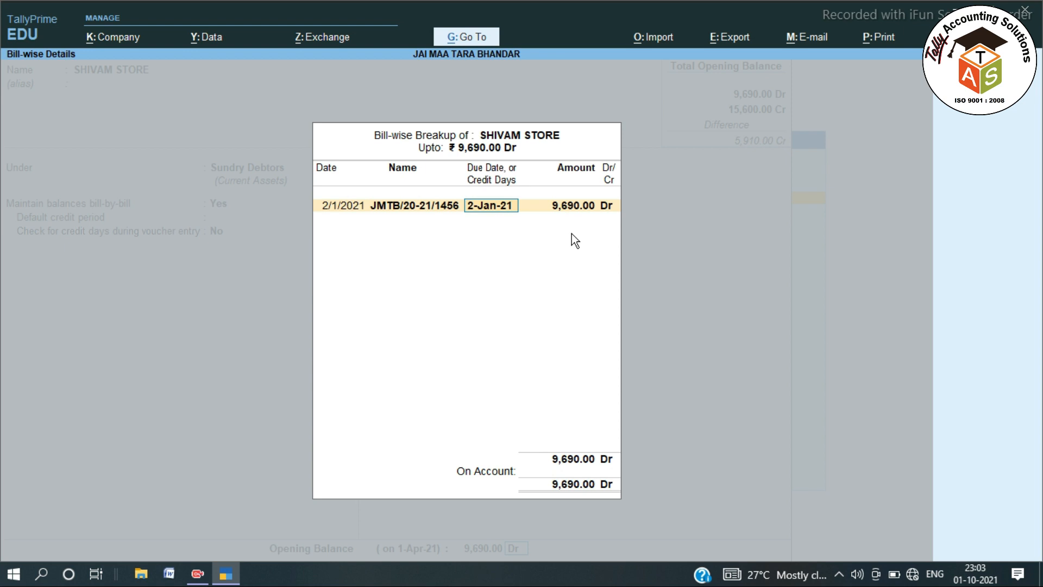
key(Return)
key(Return)
key(Return)
key(Return)
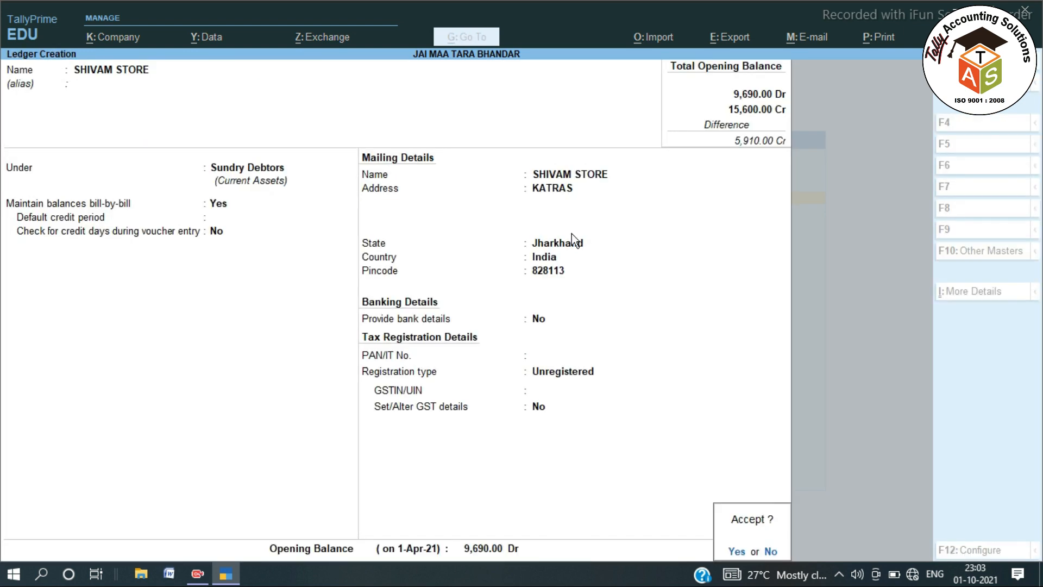
key(Return)
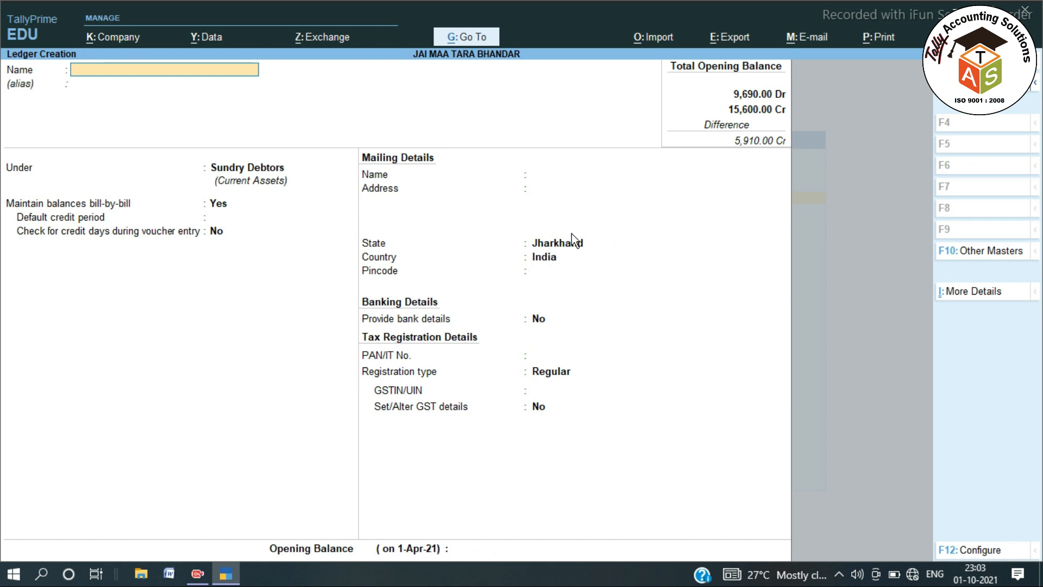
Create the BANK CHARGES ledger under Indirect Expenses with GST not applicable.
text(BANK CHARGES)
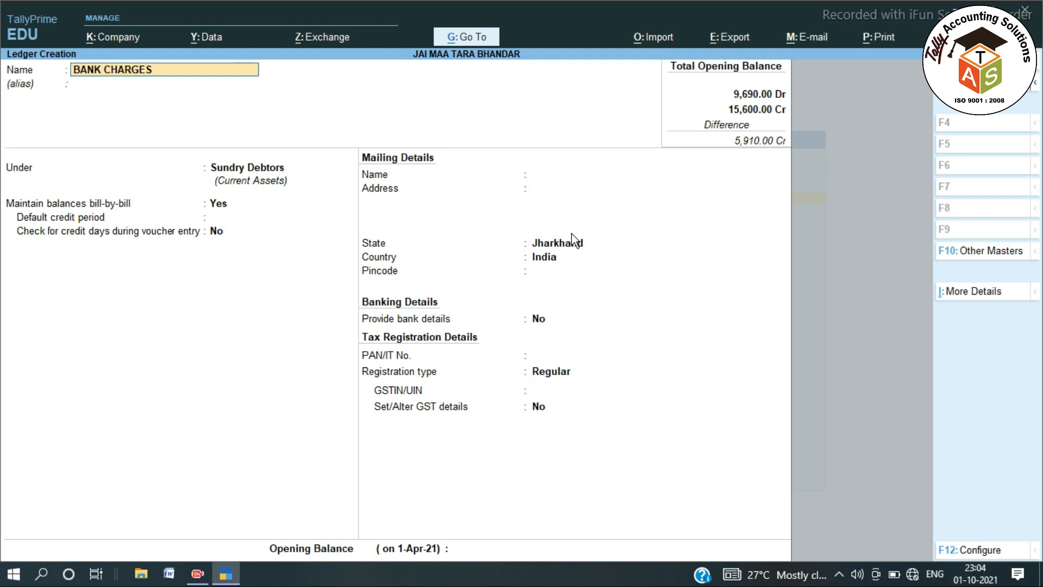
key(Return)
text(IND)
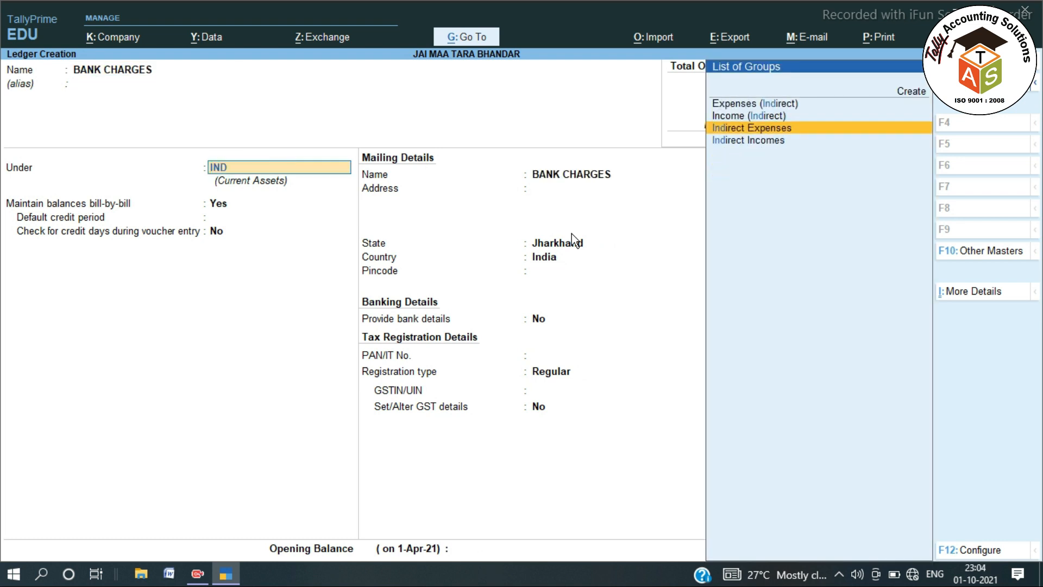
key(Return)
key(Return)
key(BackSpace)
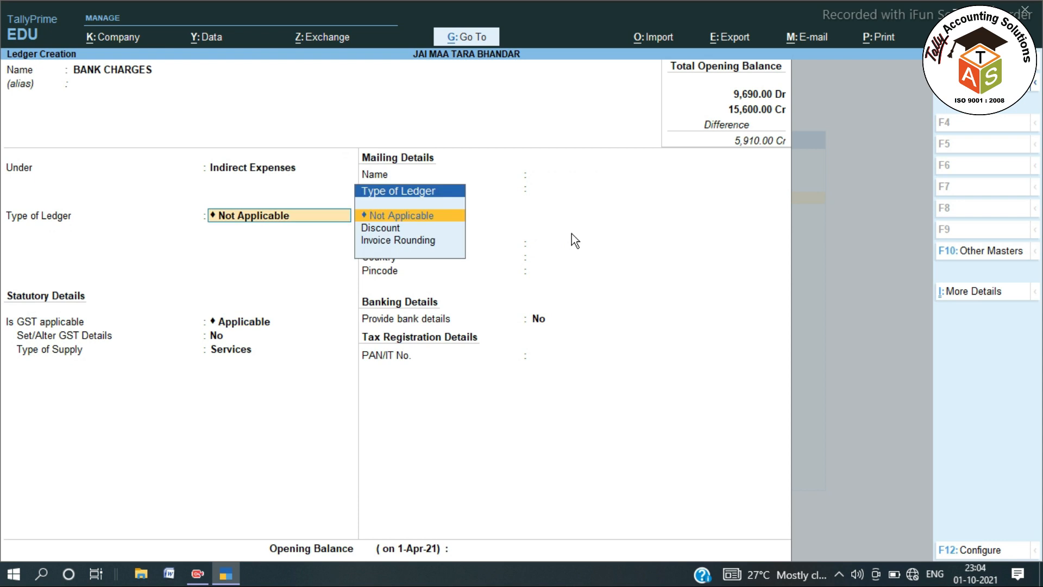
key(Return)
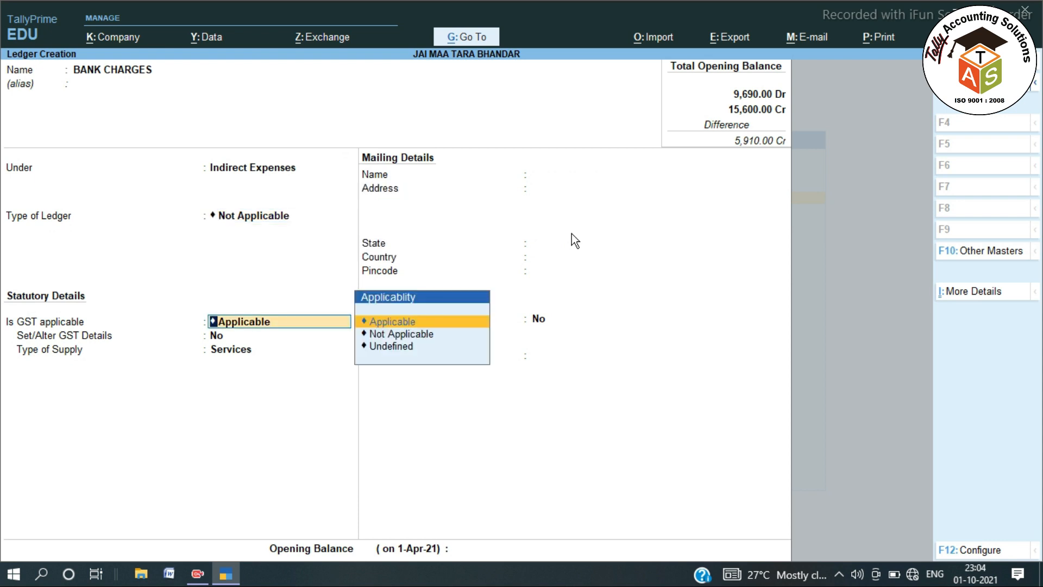
key(Down)
key(Return)
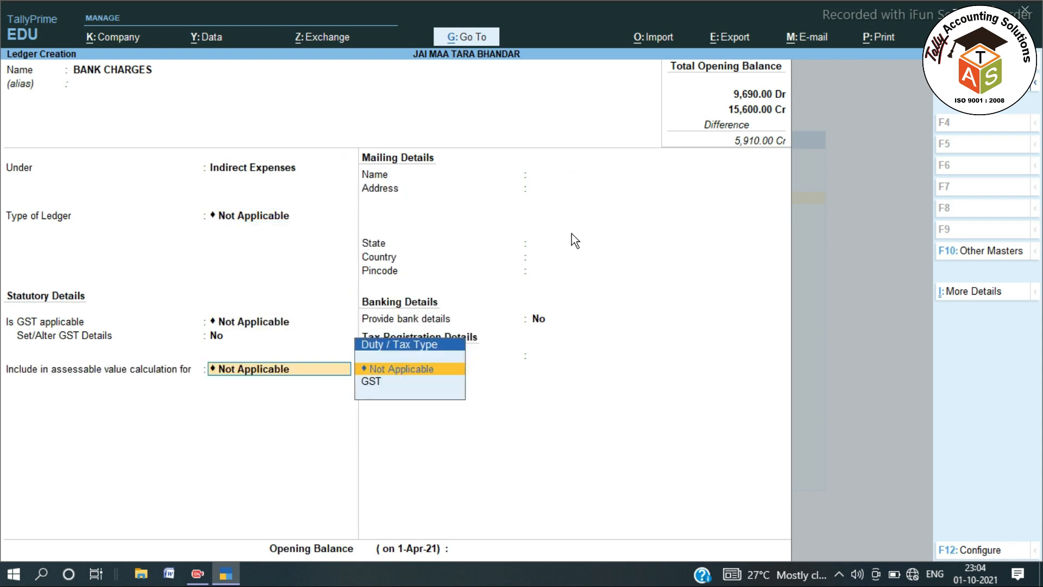
key(Return)
key(Return)
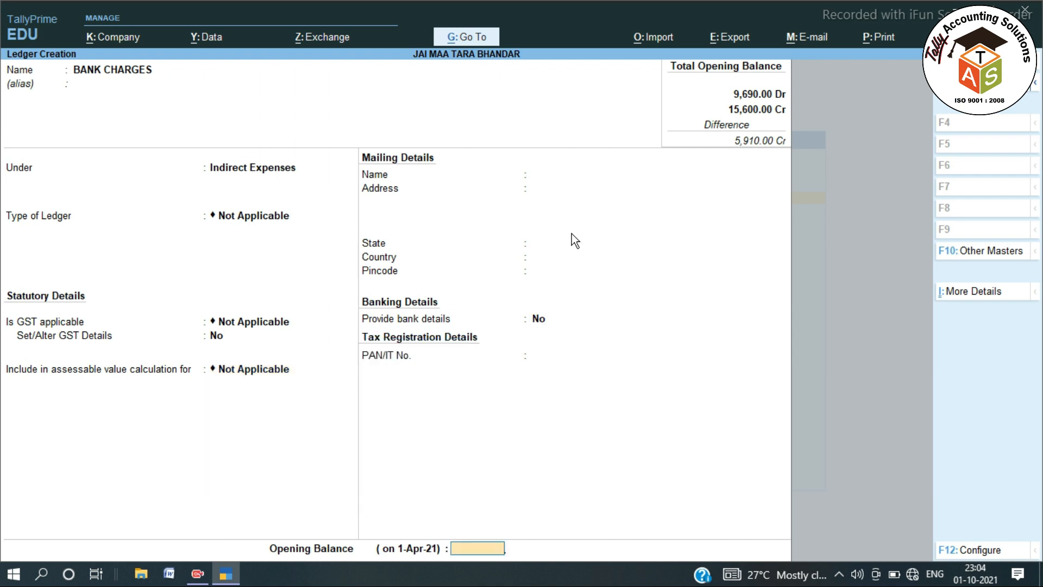
key(Return)
key(Return)
Create the HOME DELEVERY CHARGES ledger under Indirect Expenses with GST not applicable.
text(HOME DELE)
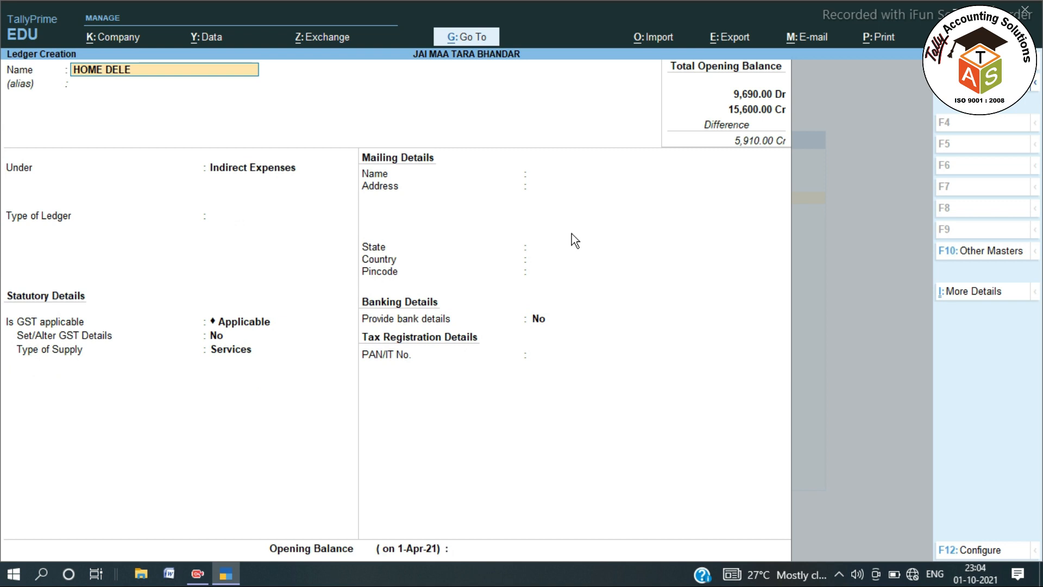
text(VERY CHARGES)
key(Return)
key(Return)
key(Return)
key(Return)
key(Return)
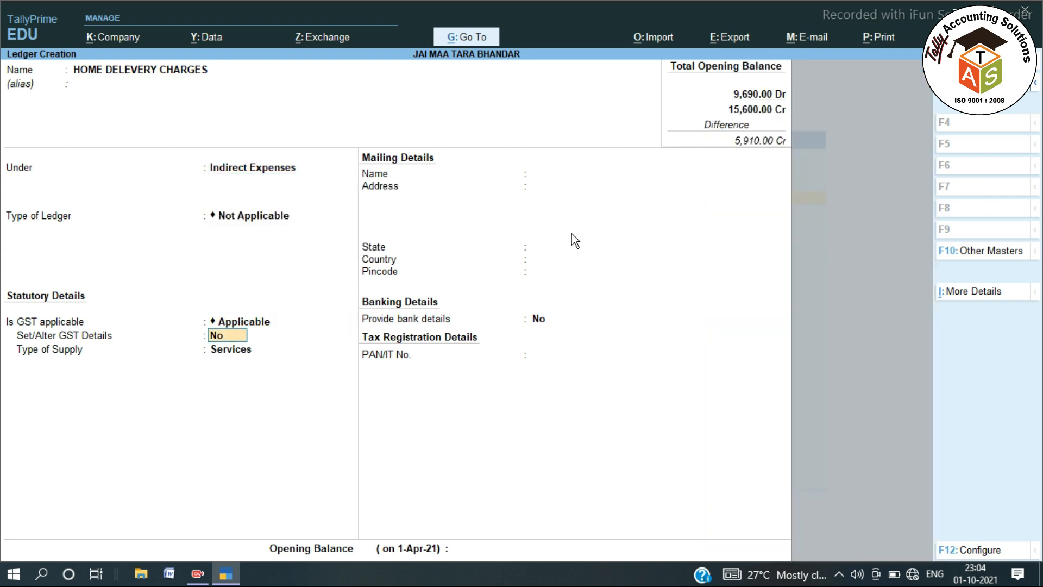
key(BackSpace)
key(Down)
key(Return)
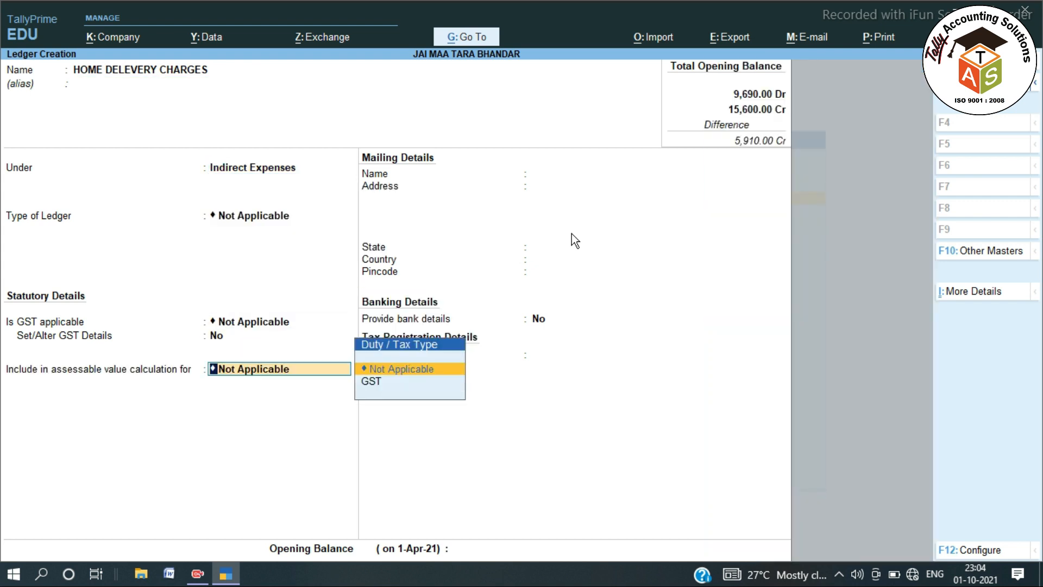
key(Return)
key(Return)
key(Return)
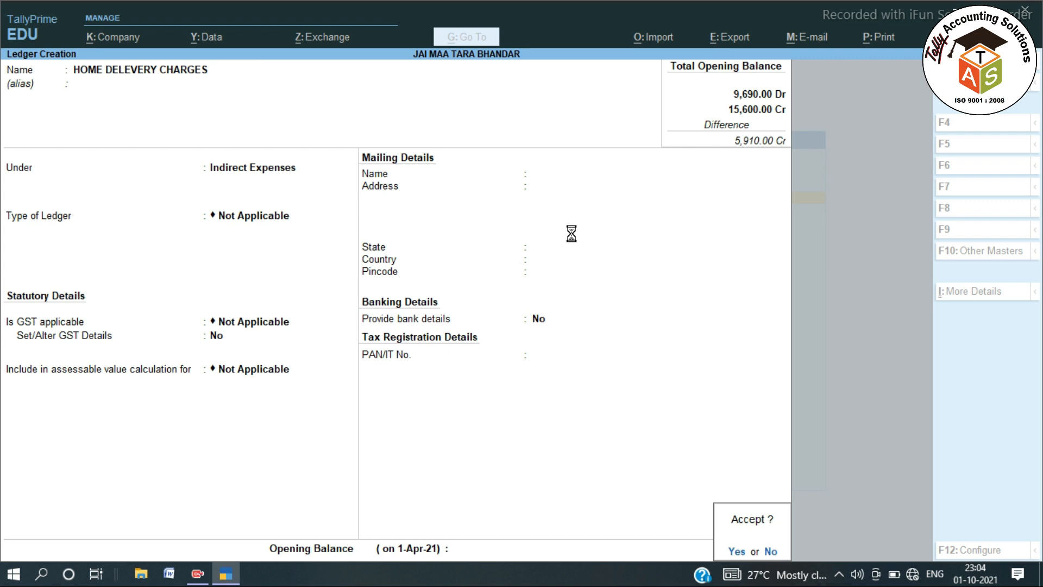
text(SALE)
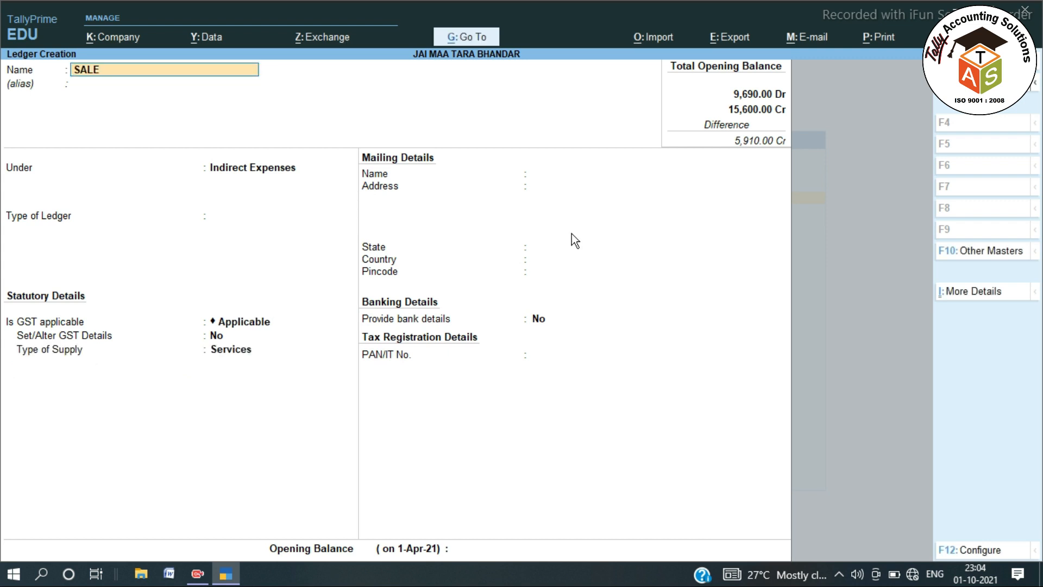
text( 5%)
Put ledger SALE 5% under Sales Accounts, ledger type Not Applicable, GST applicable.
key(Return)
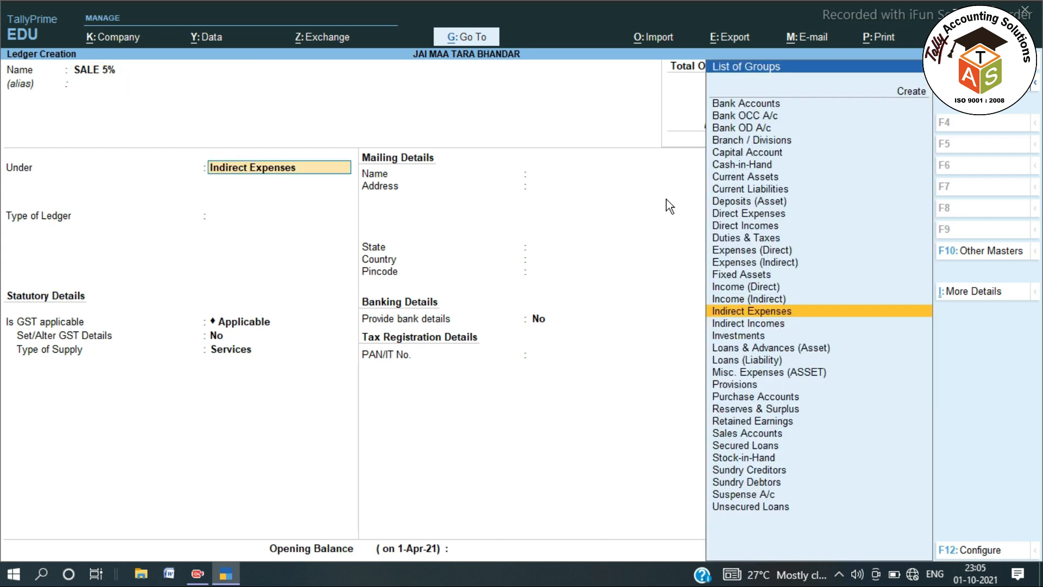
text(SAL)
key(Return)
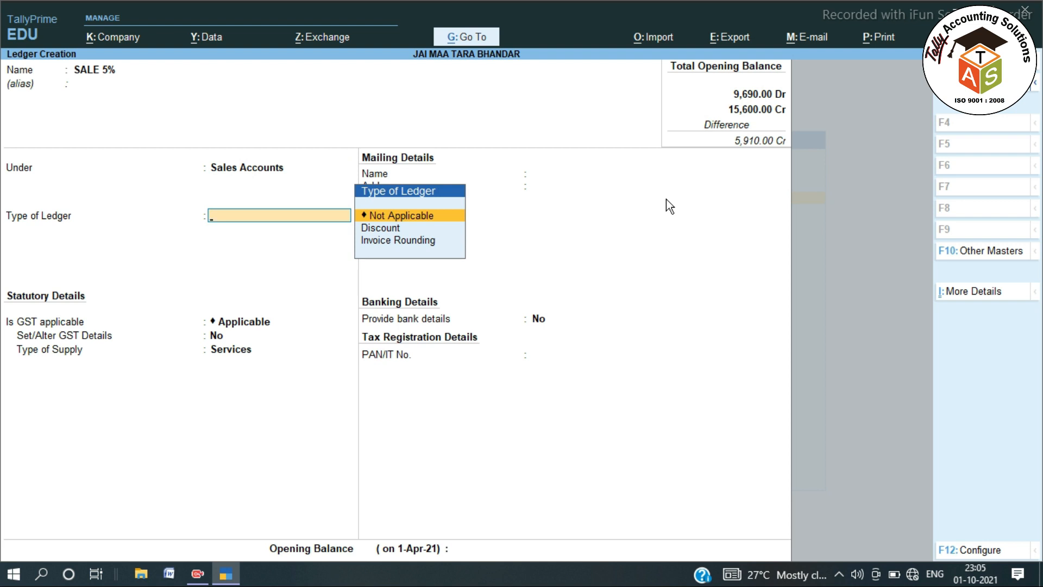
key(Return)
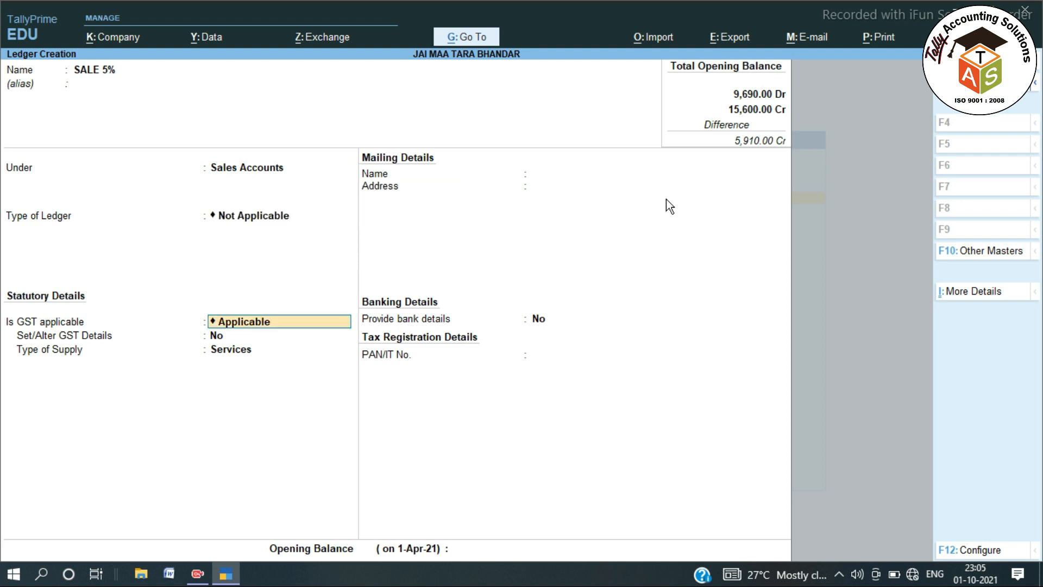
key(Return)
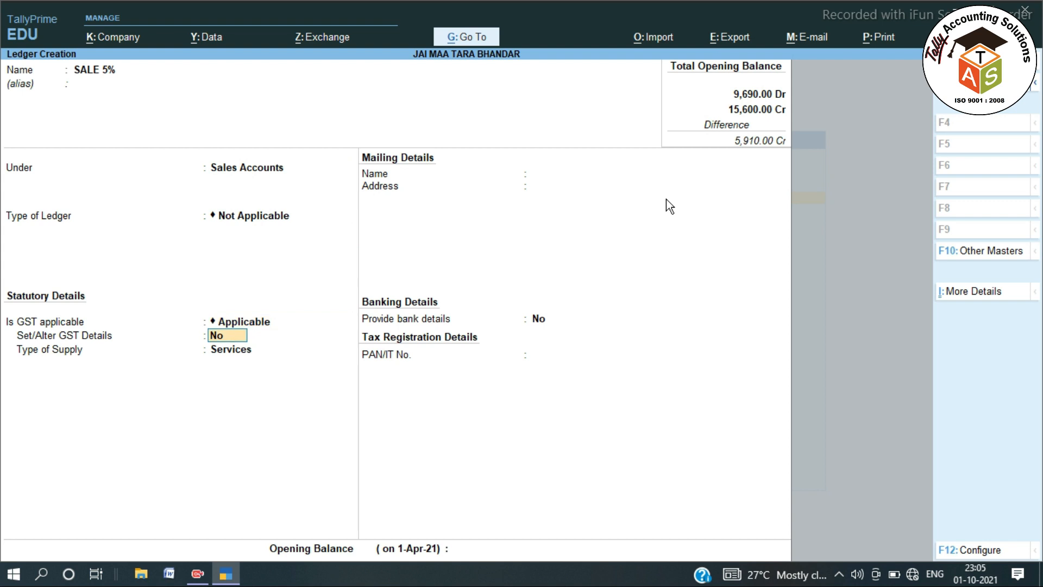
Set SALE 5% GST details to Sales Taxable nature with a 5% integrated tax rate.
text(y)
key(Return)
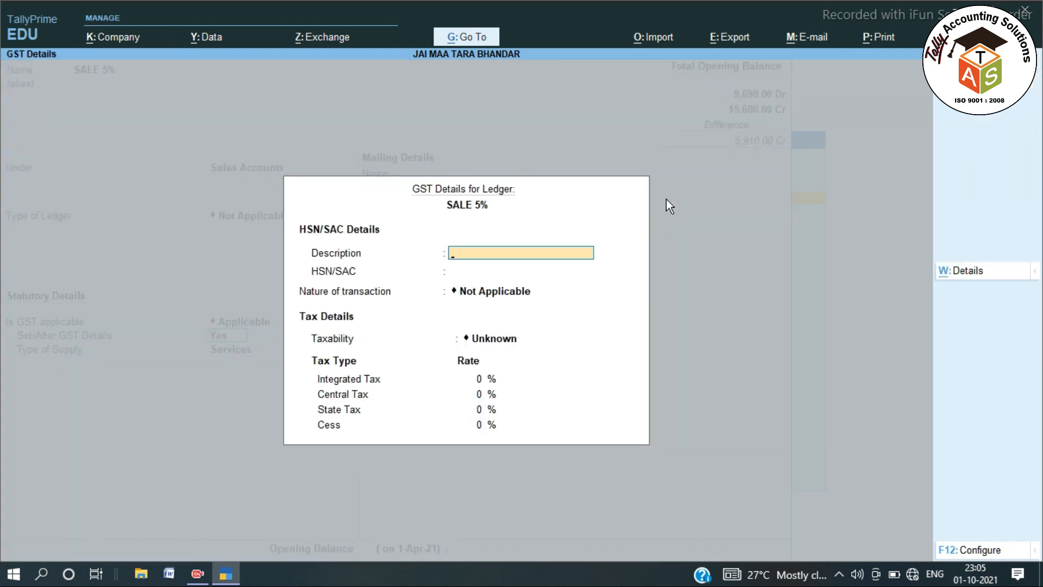
key(Return)
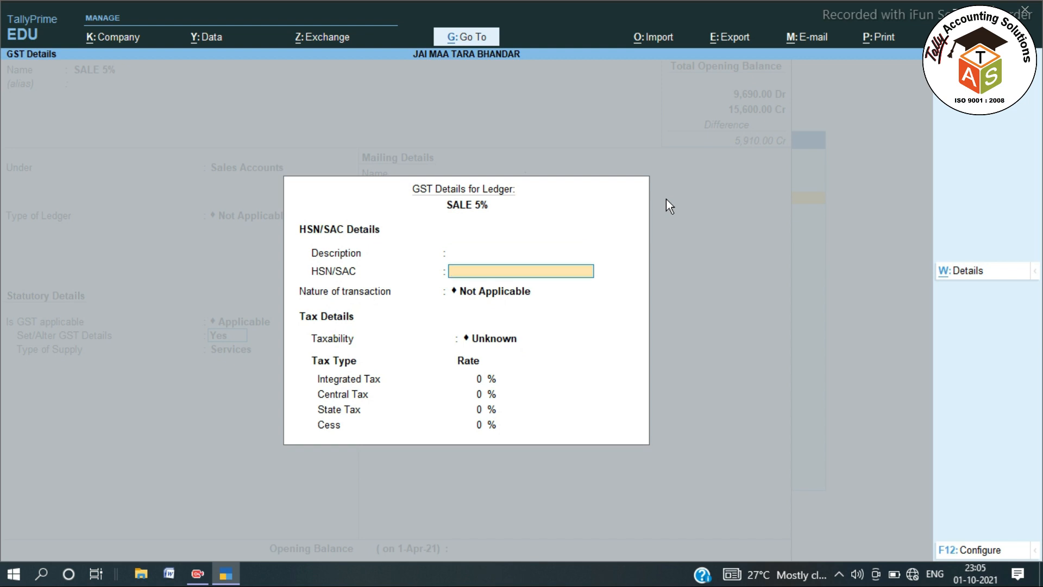
key(Return)
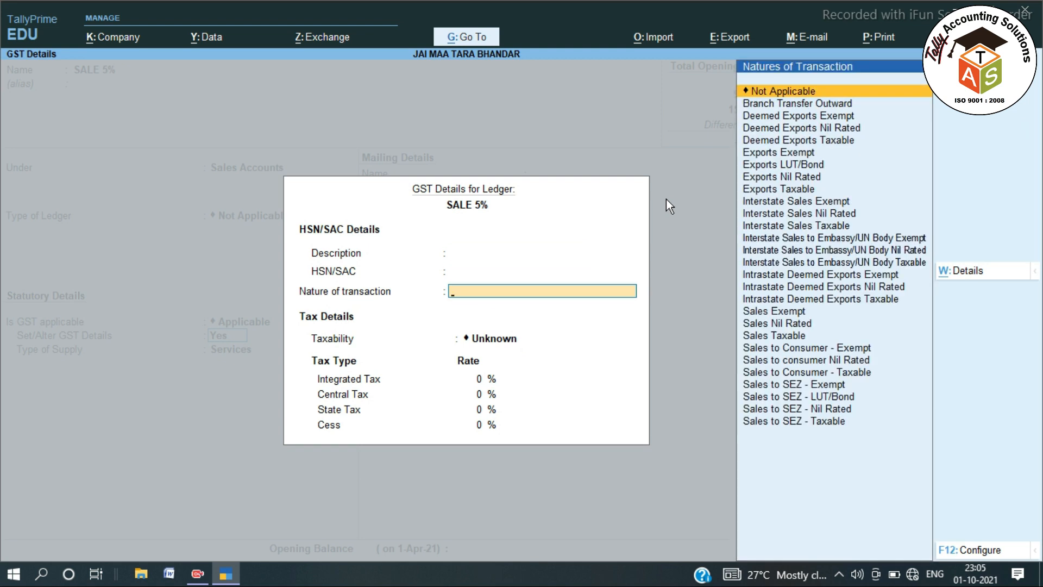
text(SALES)
key(Down)
key(Down)
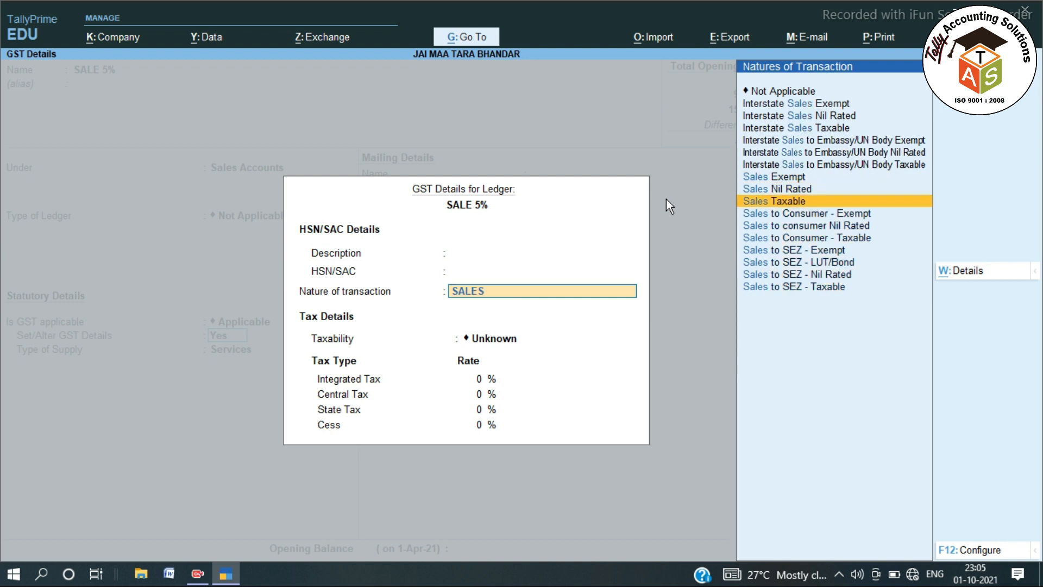
key(Return)
text(5)
key(Return)
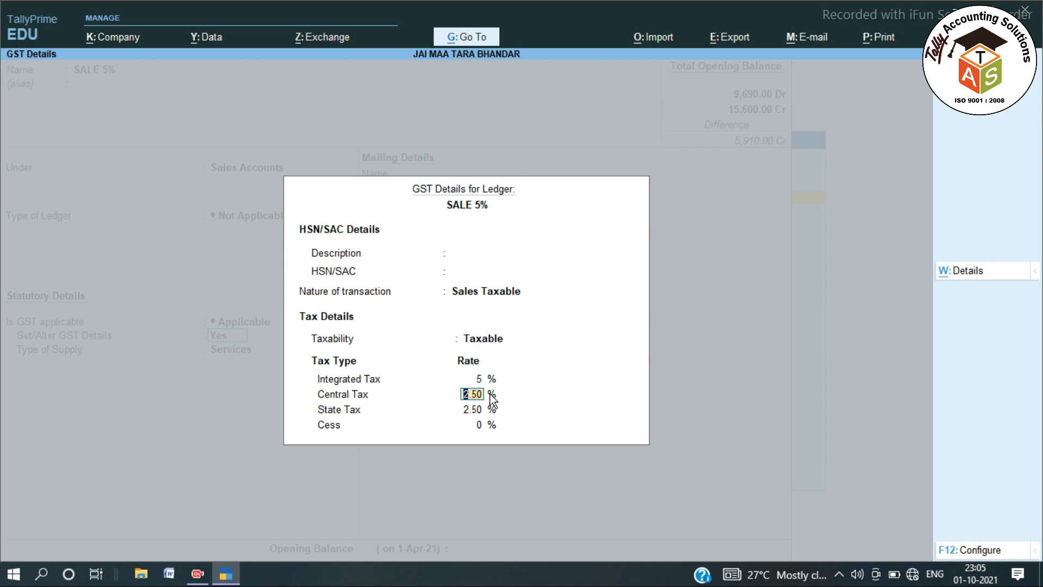
key(Return)
key(Return)
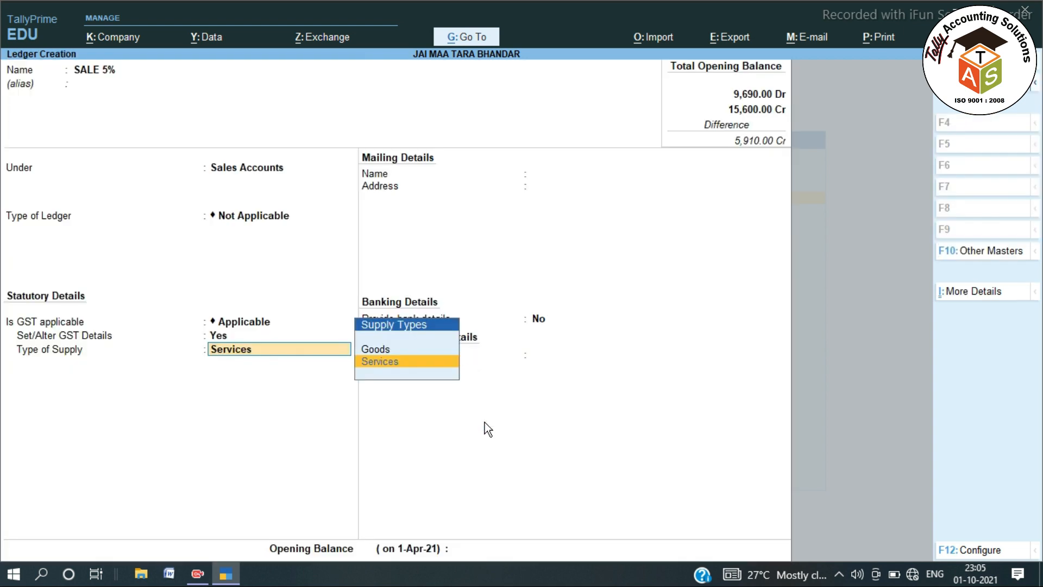
Choose Goods as the type of supply and move on to the opening balance.
key(Up)
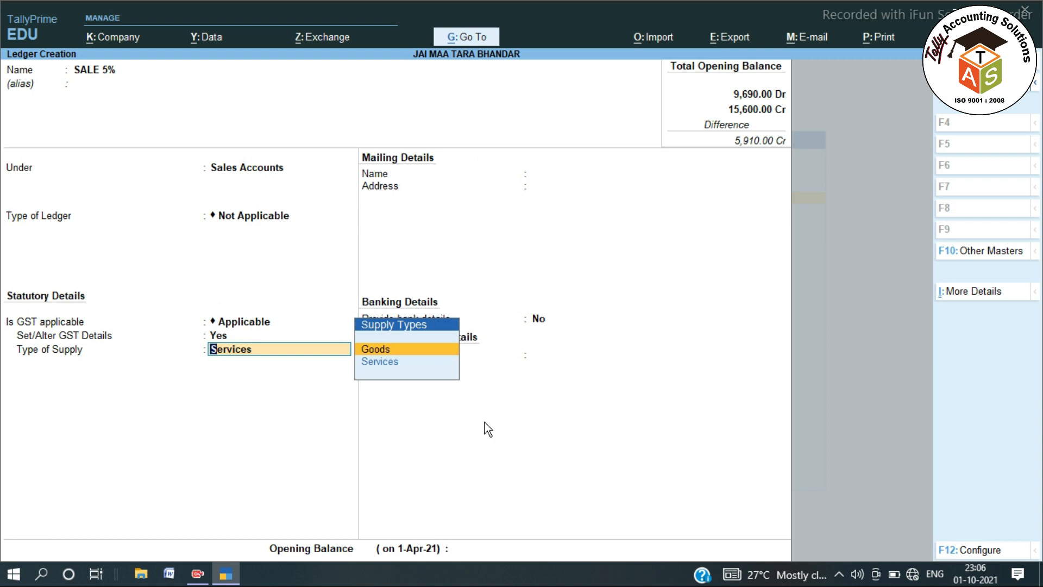
key(Return)
key(Return)
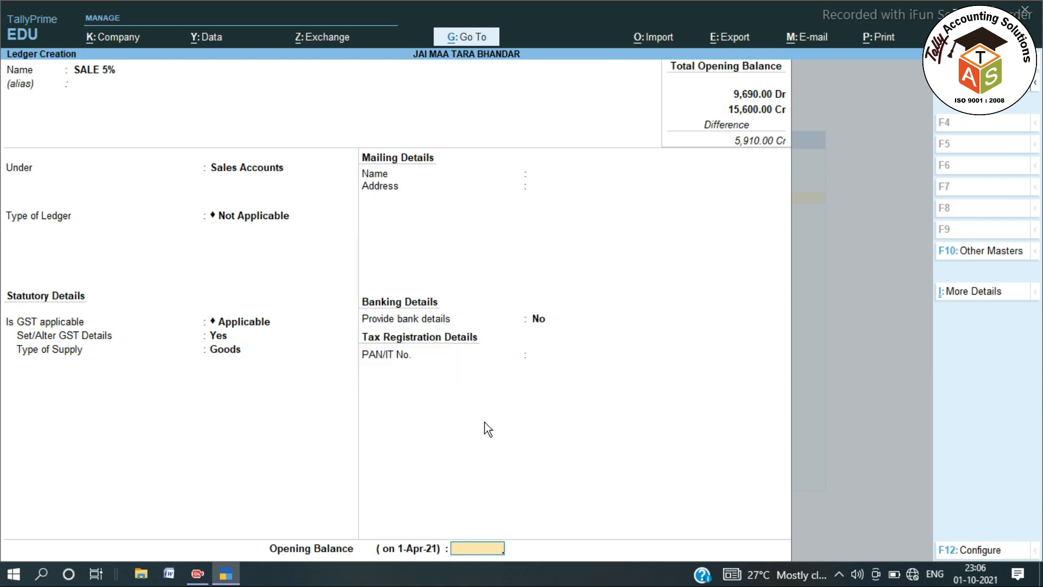
key(Return)
key(Return)
Name the new ledger PURCHASE and place it under Purchase Accounts.
text(PUR)
text(SE)
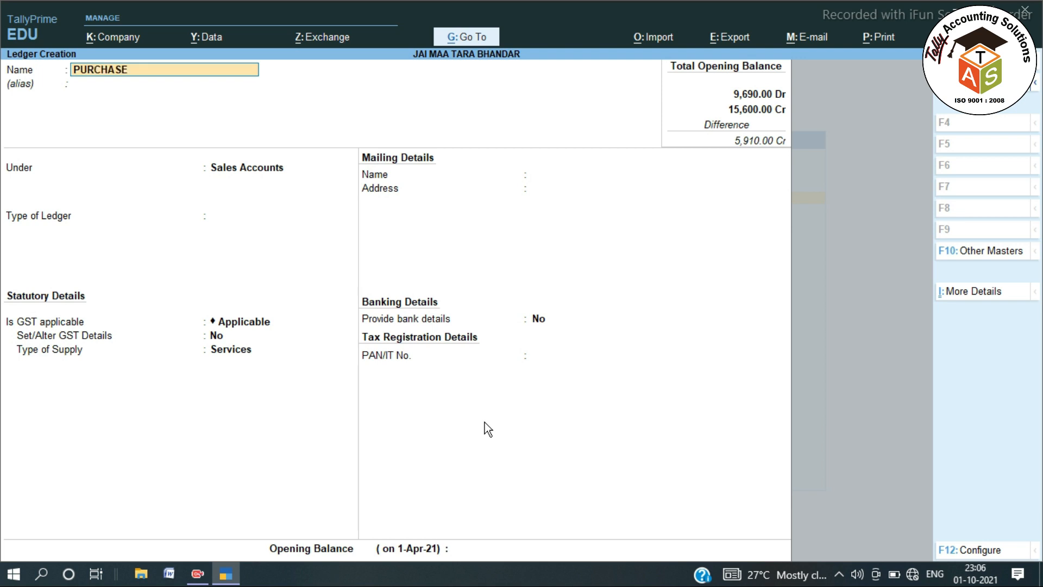
key(Return)
text(PU)
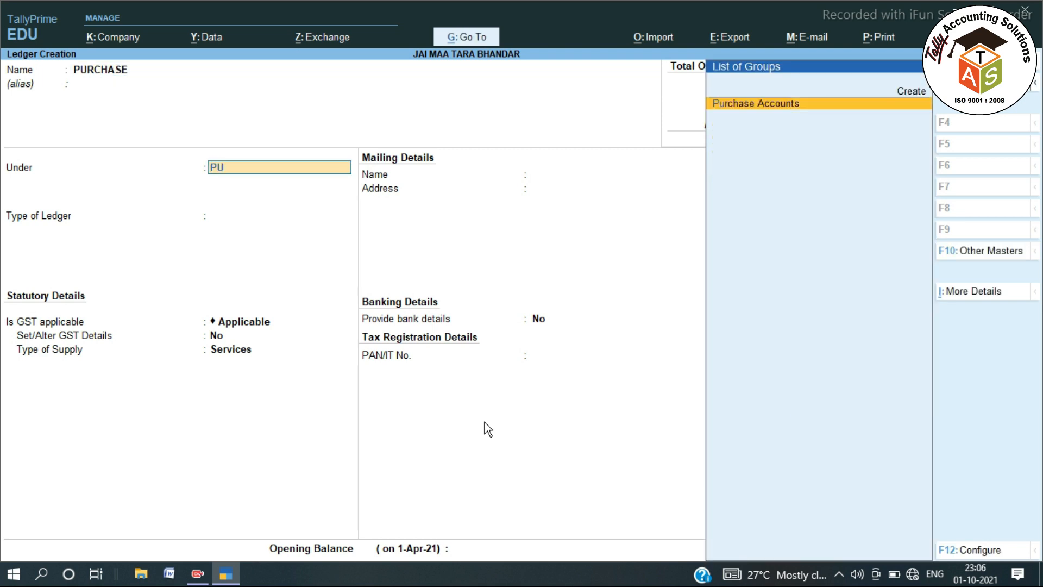
key(Return)
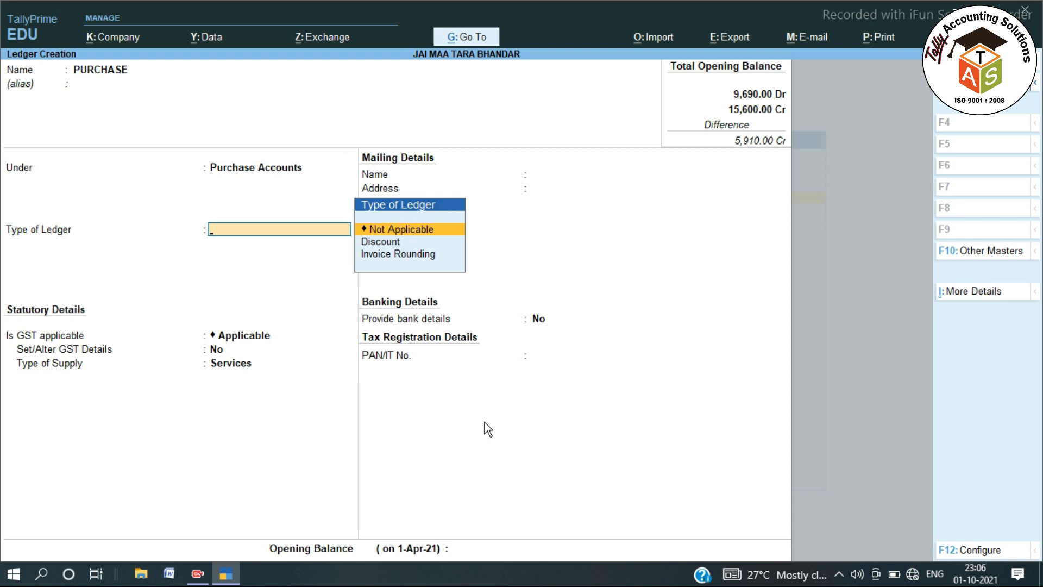
key(Return)
Make GST applicable as Purchase Taxable at 5% integrated tax, with Goods as supply type.
key(Return)
key(y)
key(Return)
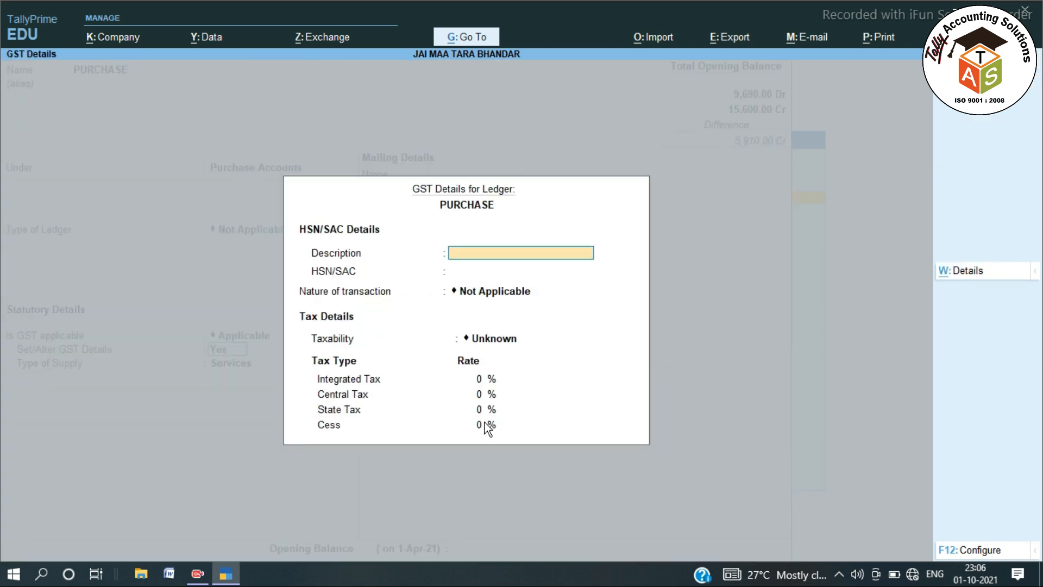
key(Return)
text(PUR)
key(Up)
key(Return)
text(5)
key(Return)
key(Return)
key(Return)
key(Up)
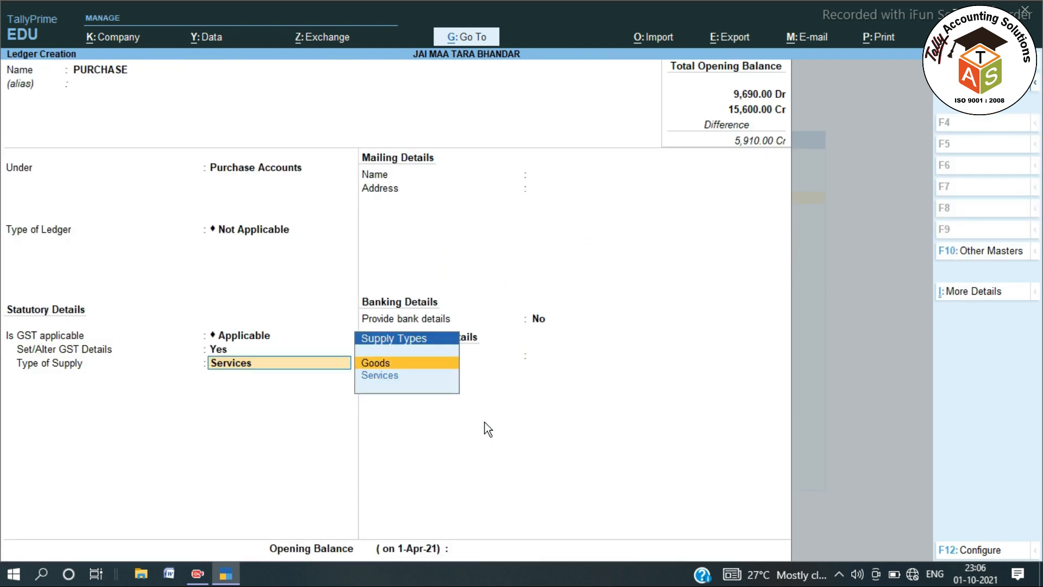
key(Return)
key(Return)
key(Return)
Enter ledger C GST under Duties & Taxes as GST Central Tax, 0%, rounding Not Applicable.
text(C GST)
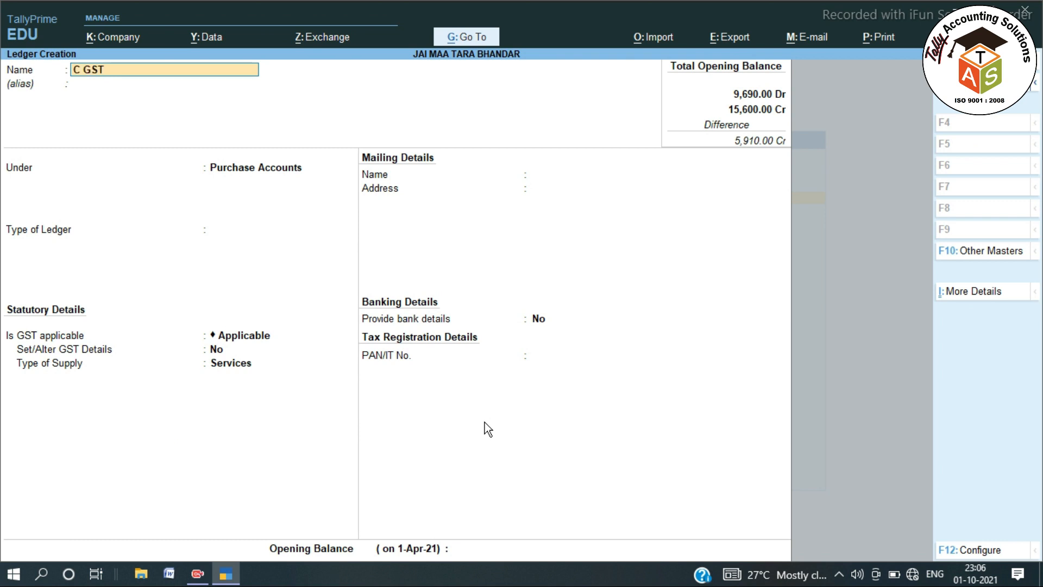
key(Return)
key(Return)
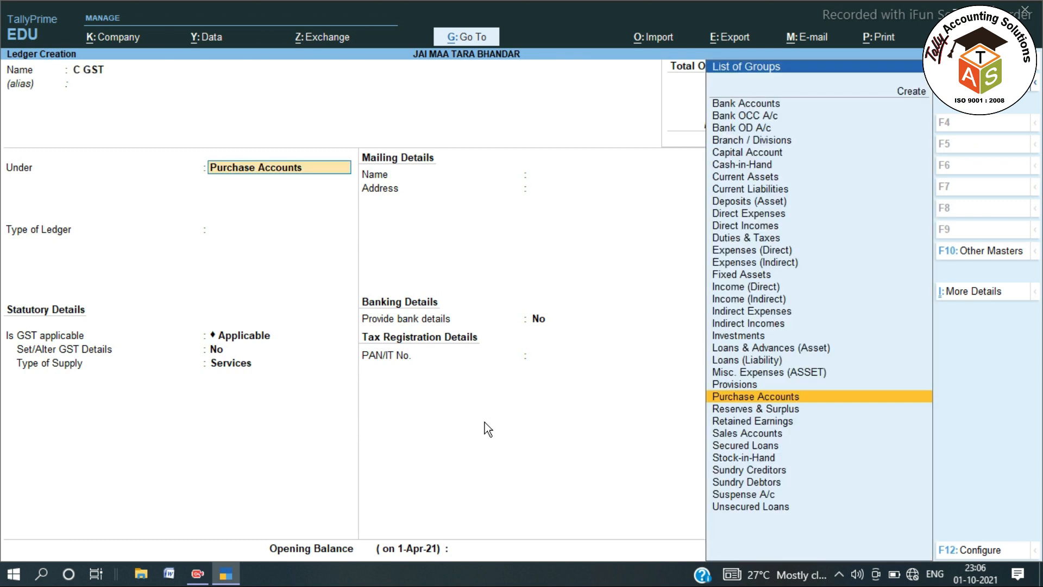
text(DU)
key(Return)
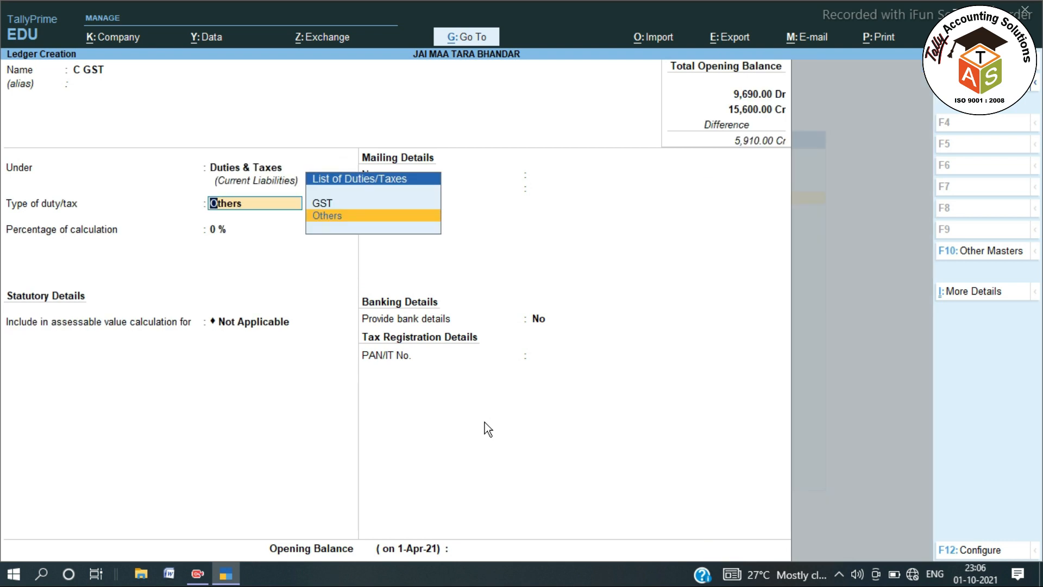
text(G)
key(Return)
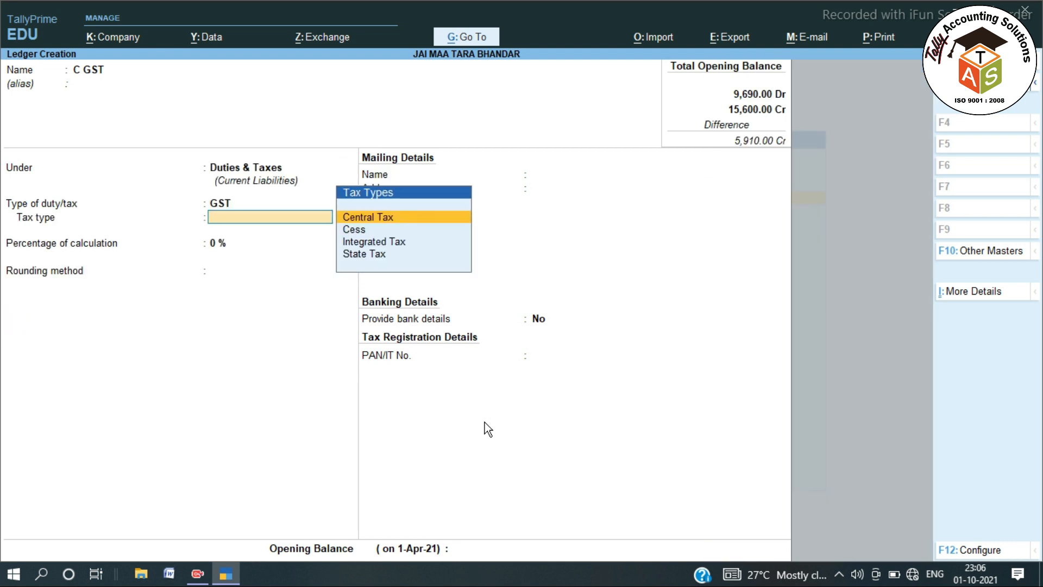
key(Return)
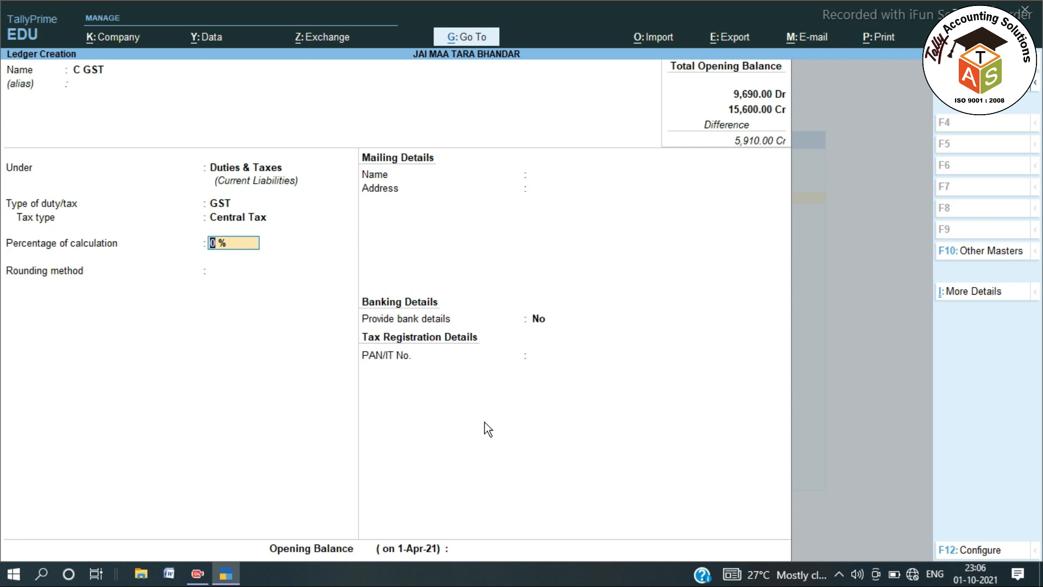
key(Return)
key(Return)
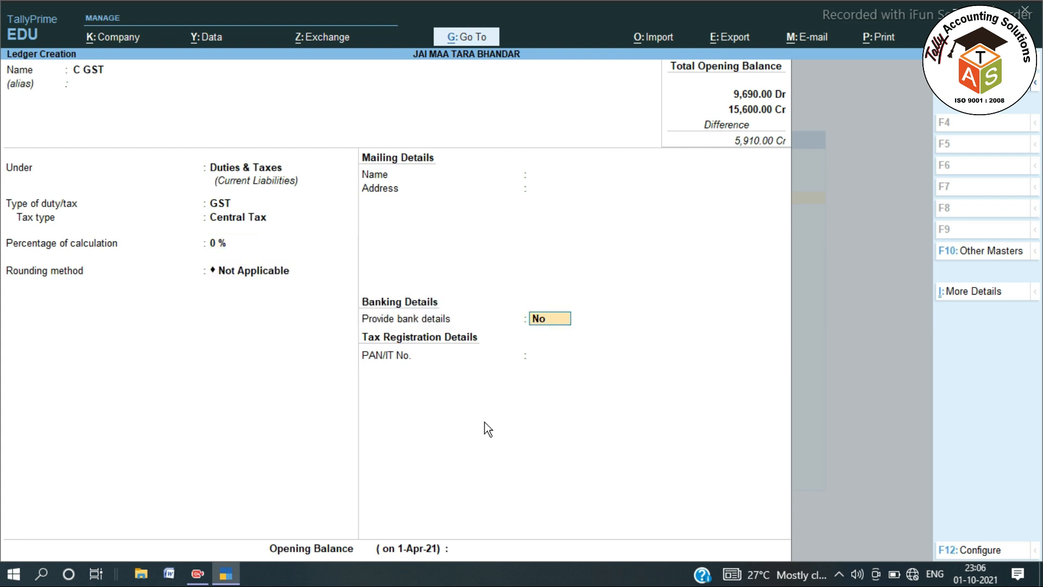
key(Return)
key(Return)
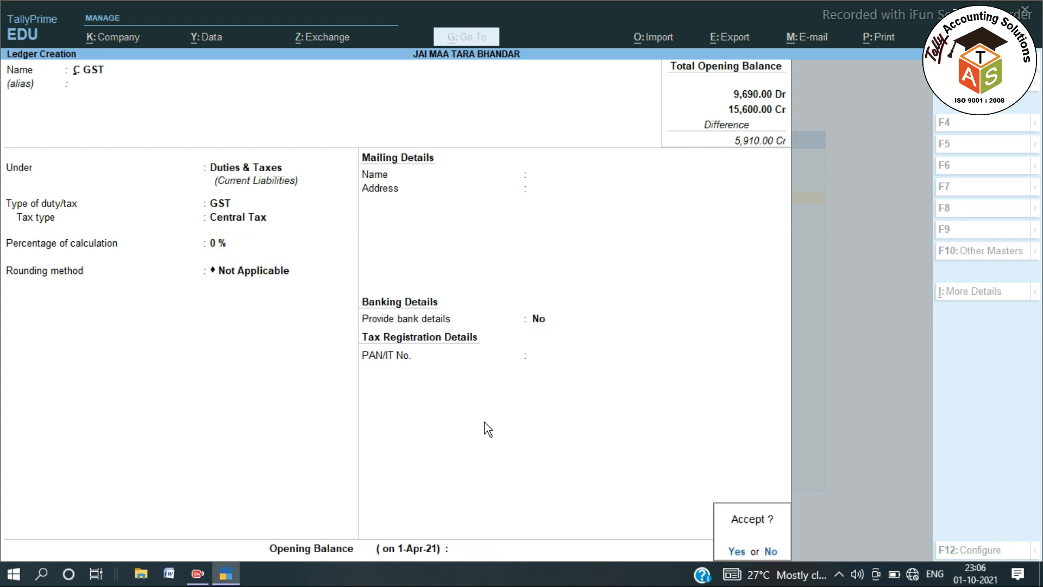
key(Return)
Enter ledger S GST under Duties & Taxes with duty type GST and tax type State Tax.
text(S GST)
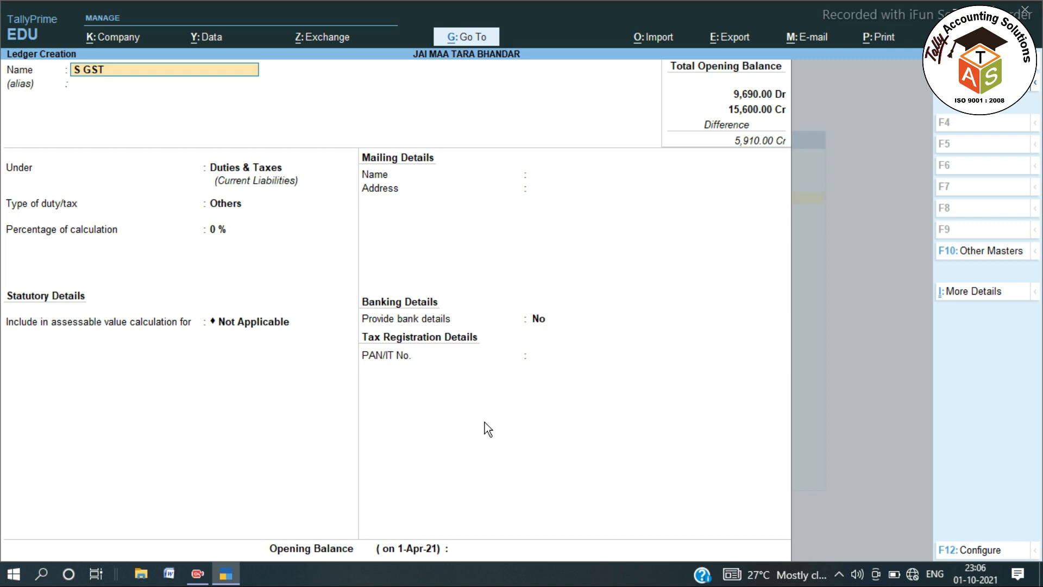
key(Return)
key(Return)
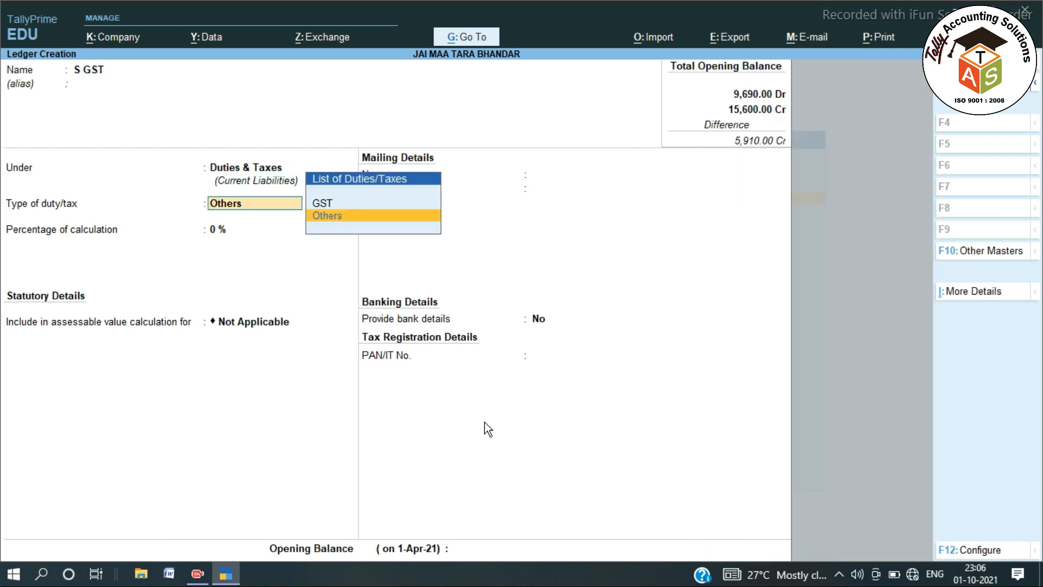
key(Up)
key(Return)
key(Down)
key(Down)
key(Down)
key(Return)
key(Return)
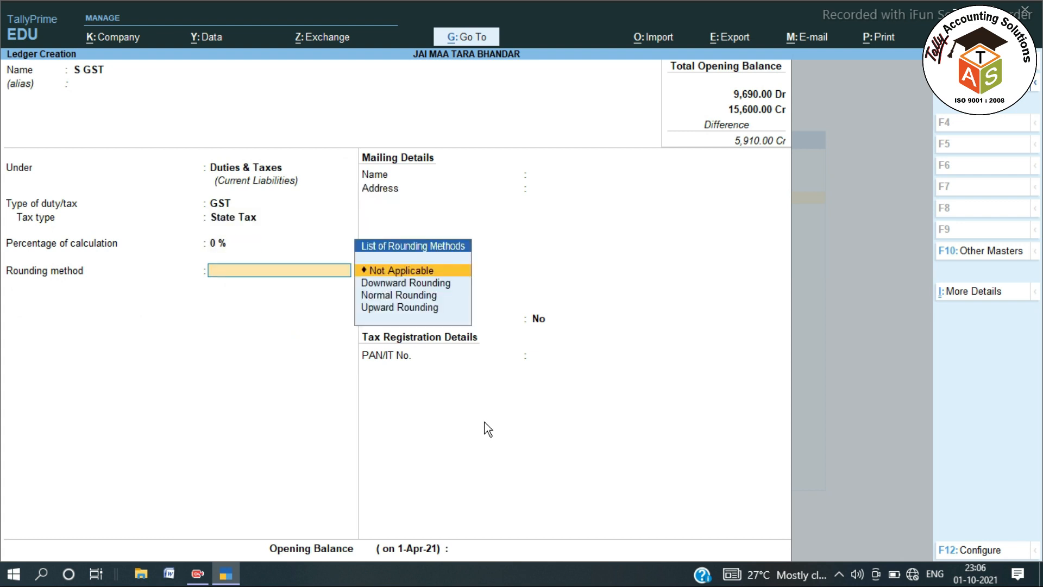
key(Return)
key(Return)
key(Return)
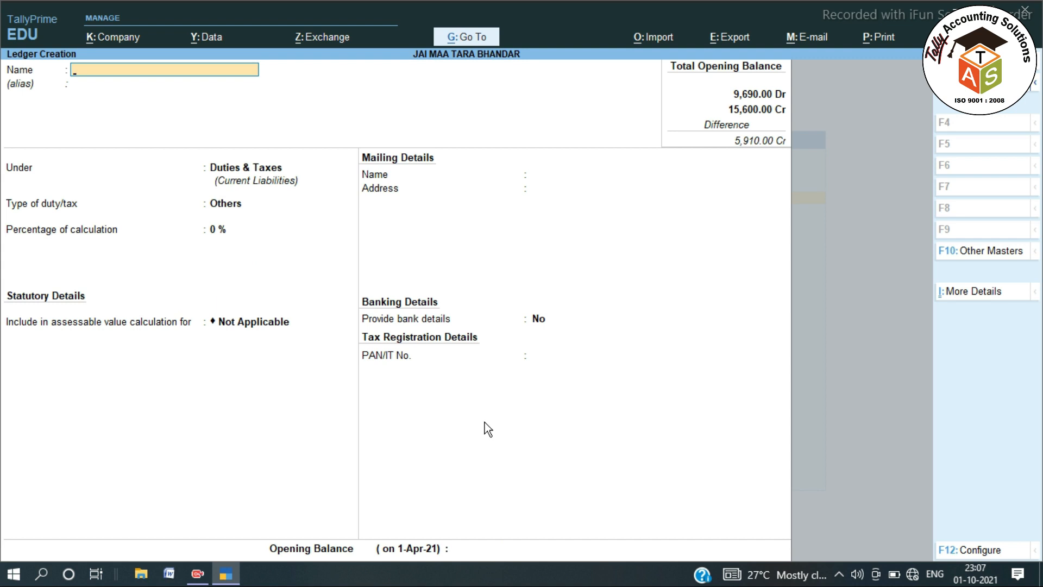
Name the ledger SBI BANK (006) and place it under Bank Accounts.
text(SBI BANK)
text( ())
text(006)
key(Return)
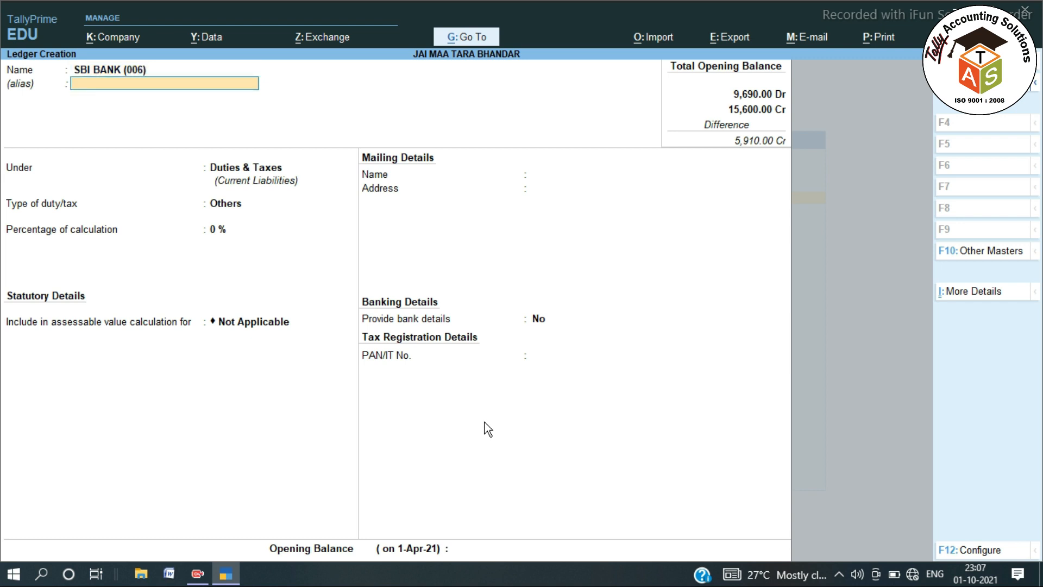
key(Return)
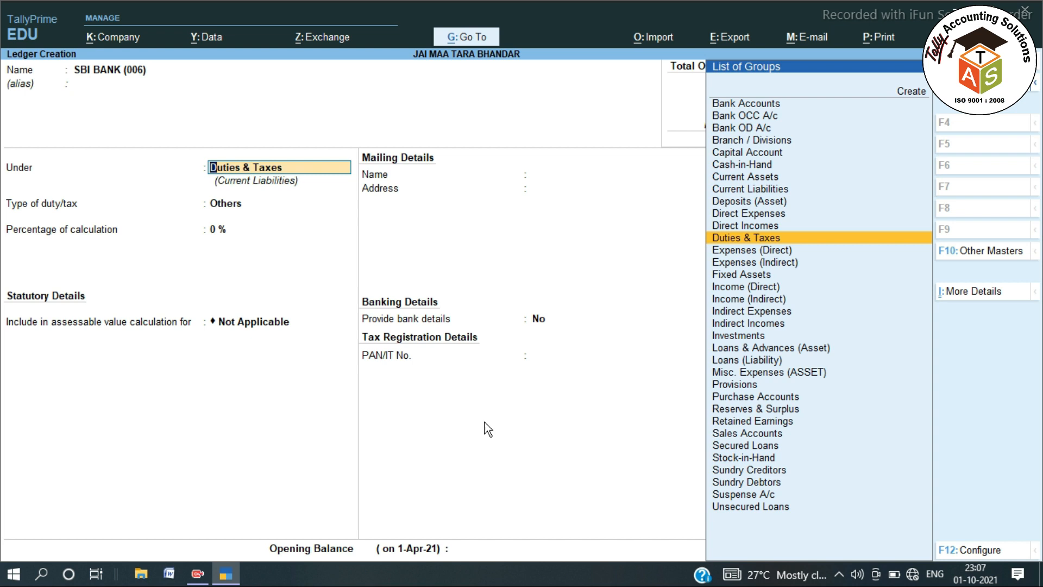
text(BANK)
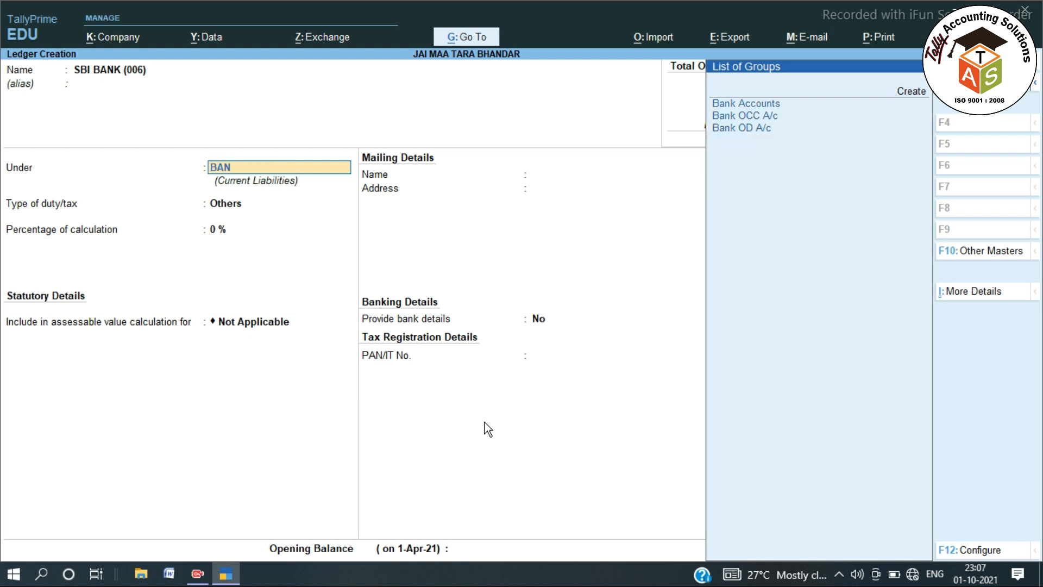
key(BackSpace)
key(BackSpace)
key(BackSpace)
key(BackSpace)
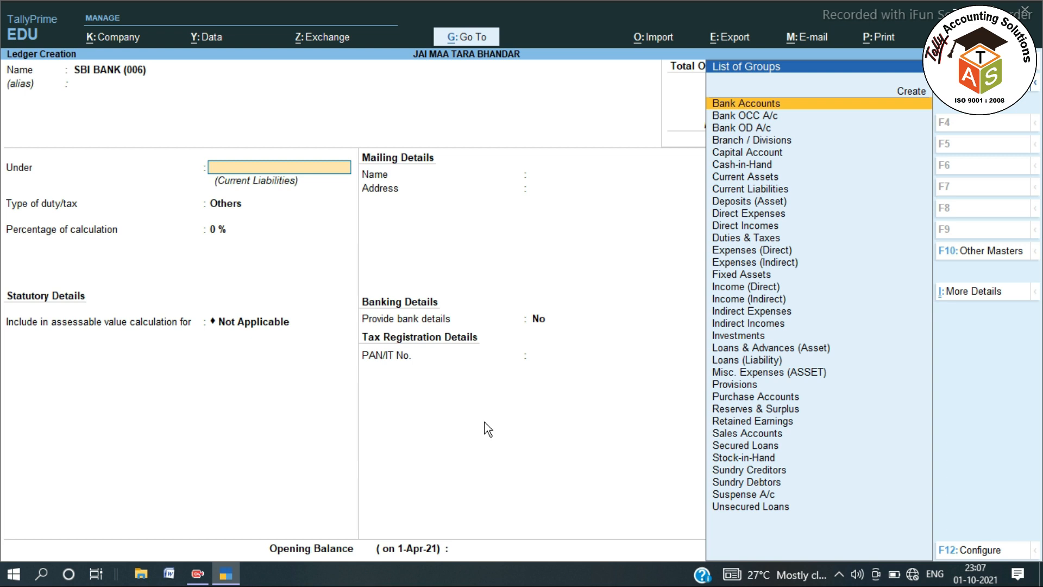
key(Return)
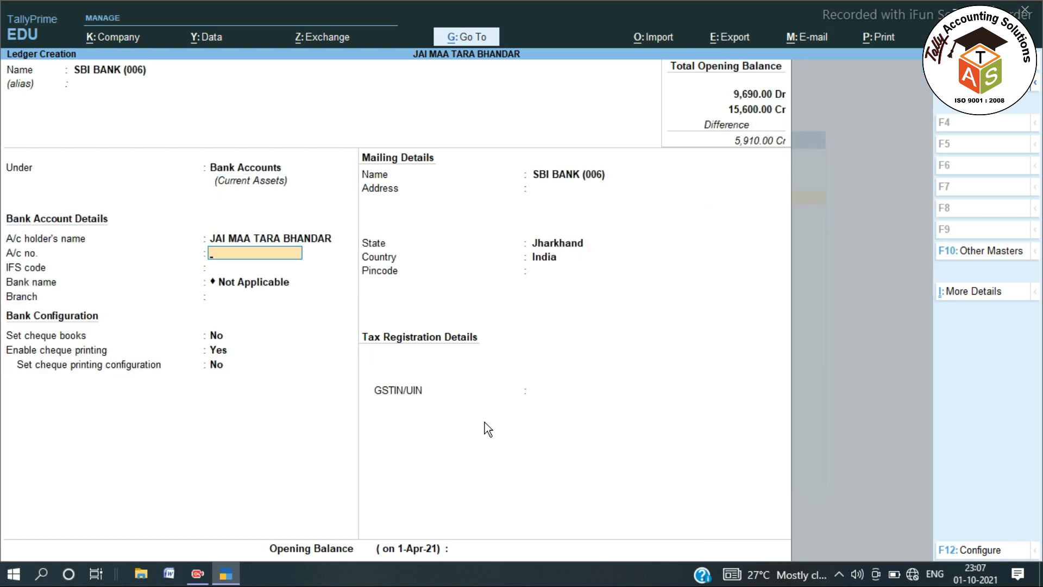
Enter the account number, IFS code SBIN0001228 and KATRAS BRANCH, then accept without opening balance.
key(Return)
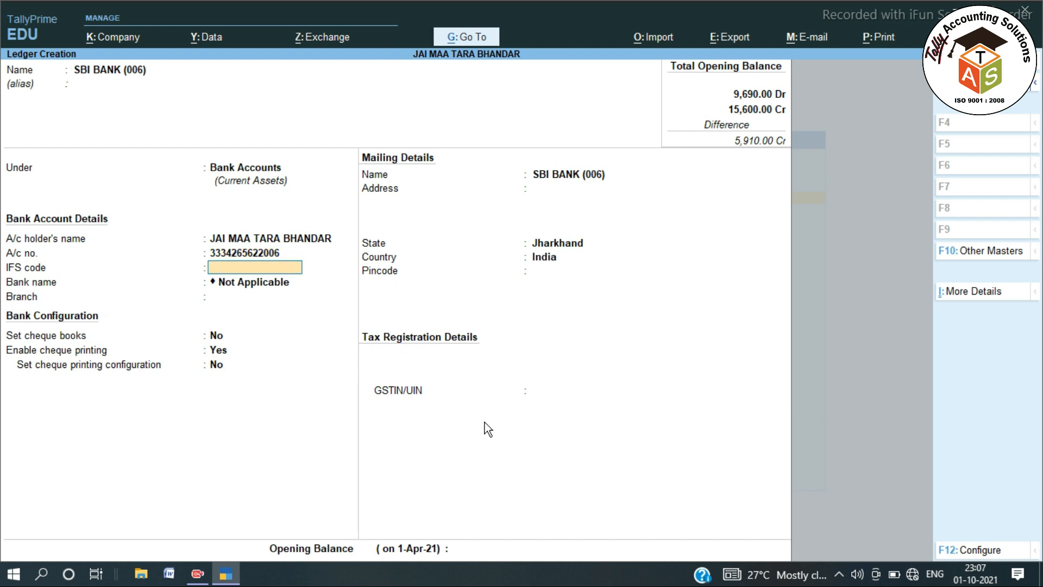
text(SBIN0001228)
key(Return)
key(BackSpace)
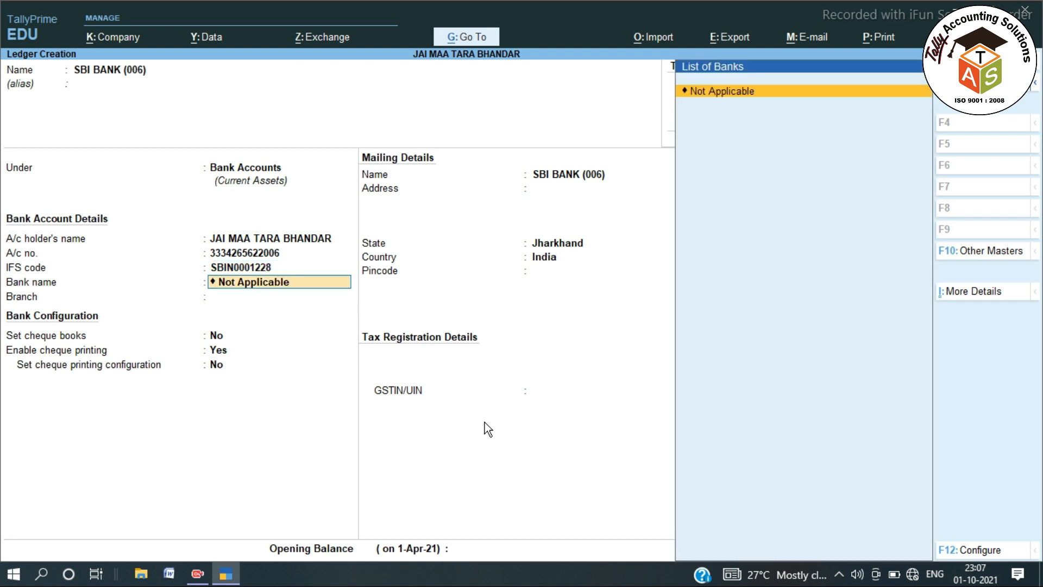
key(Return)
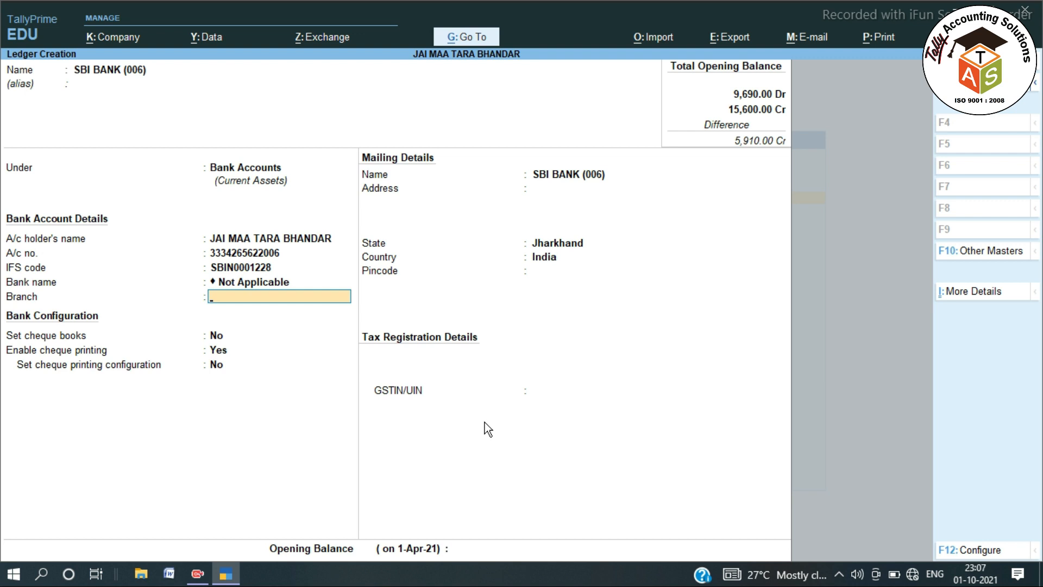
text(KATRAS BRANCH)
key(Return)
key(Return)
key(Return)
key(Return)
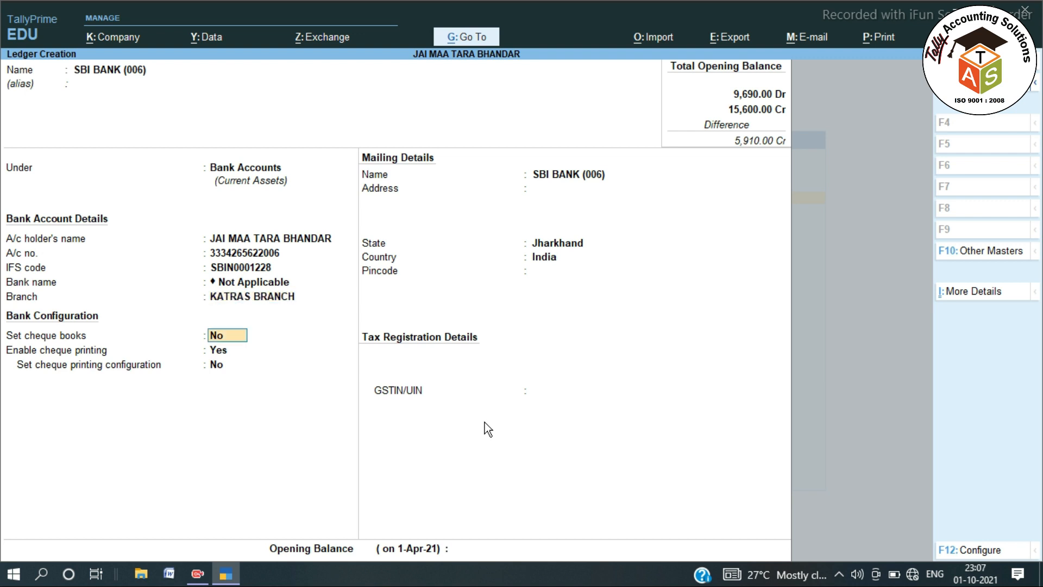
key(Return)
key(Return)
key(Return)
key(Return)
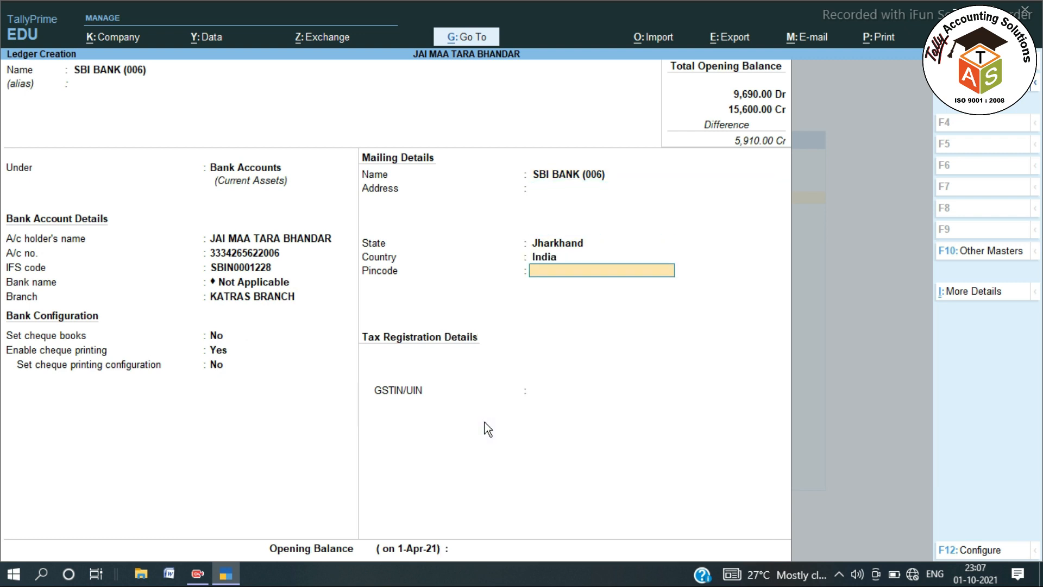
key(Return)
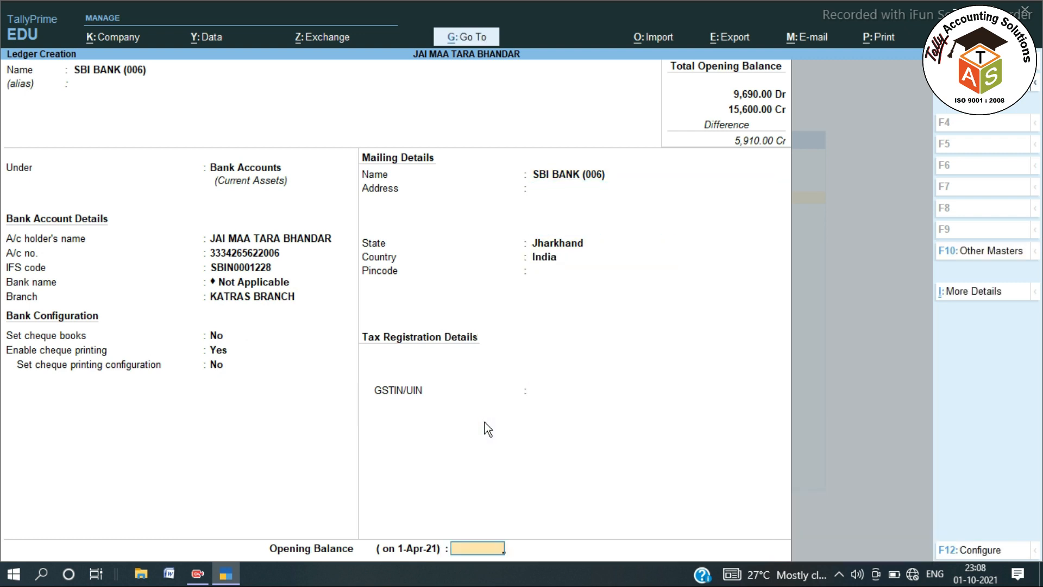
key(Return)
key(Return)
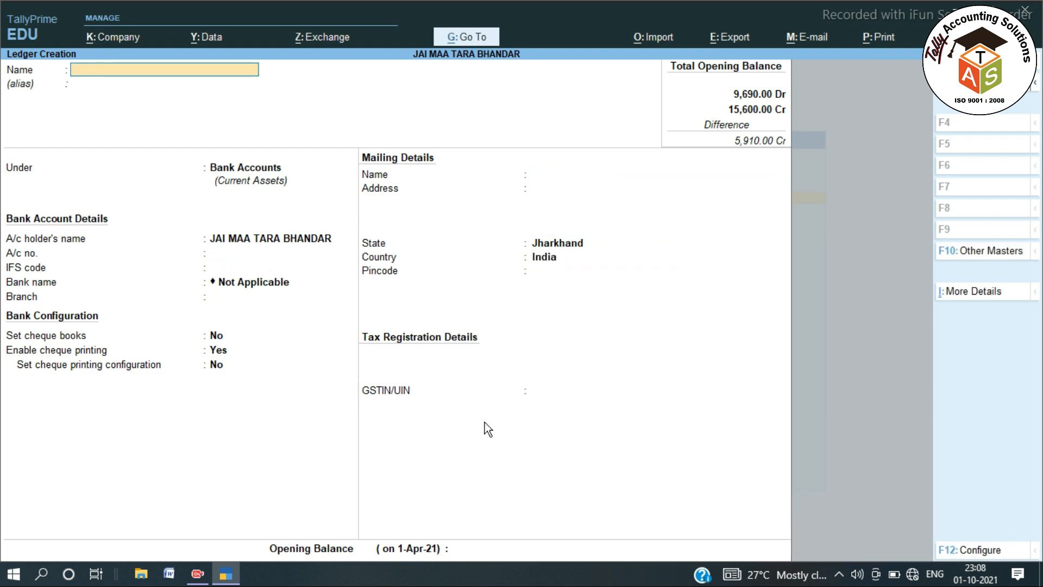
Open the Balance Sheet and drill through Current Assets to the Sundry Debtors list.
key(Escape)
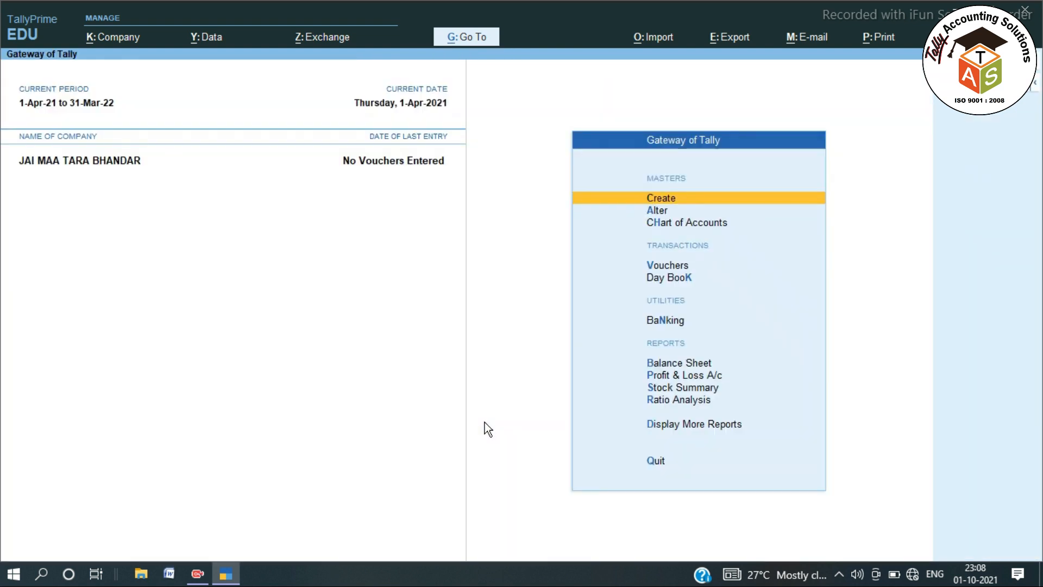
key(Escape)
key(Escape)
key(Down)
key(Down)
key(Down)
key(Down)
key(Down)
key(Down)
key(Down)
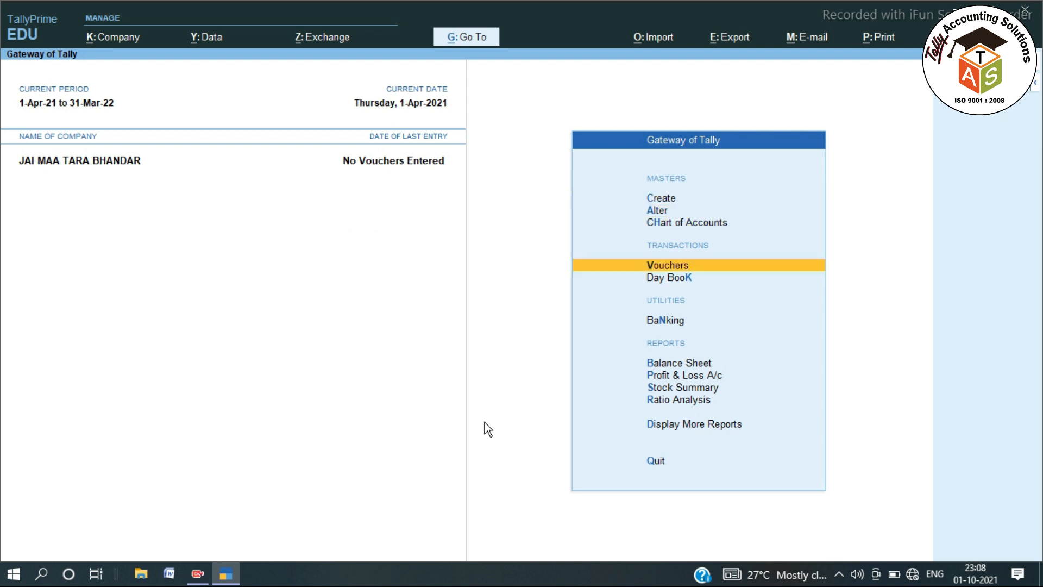
key(Up)
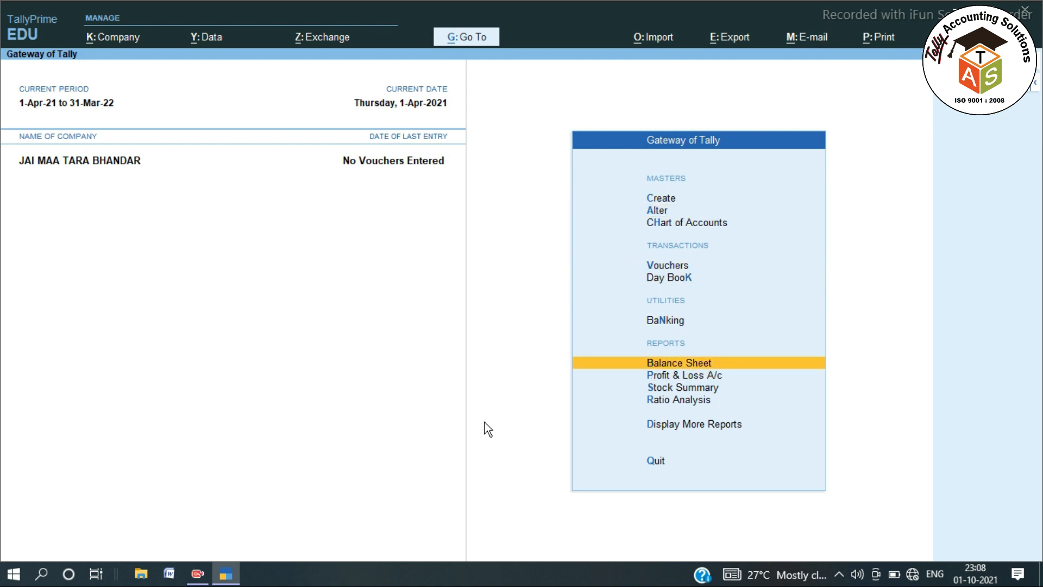
key(Return)
key(Right)
key(Left)
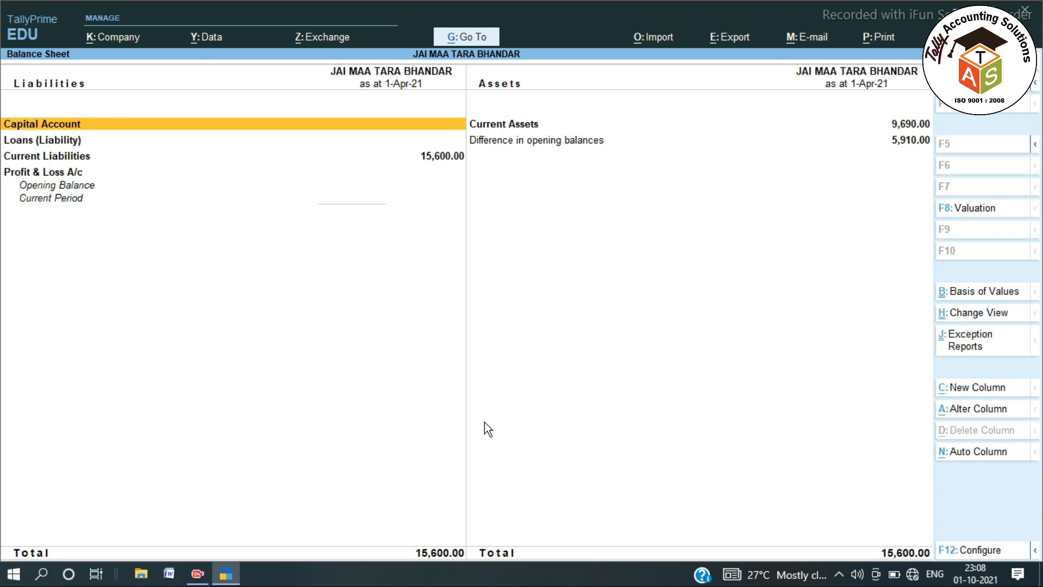
key(Down)
key(Down)
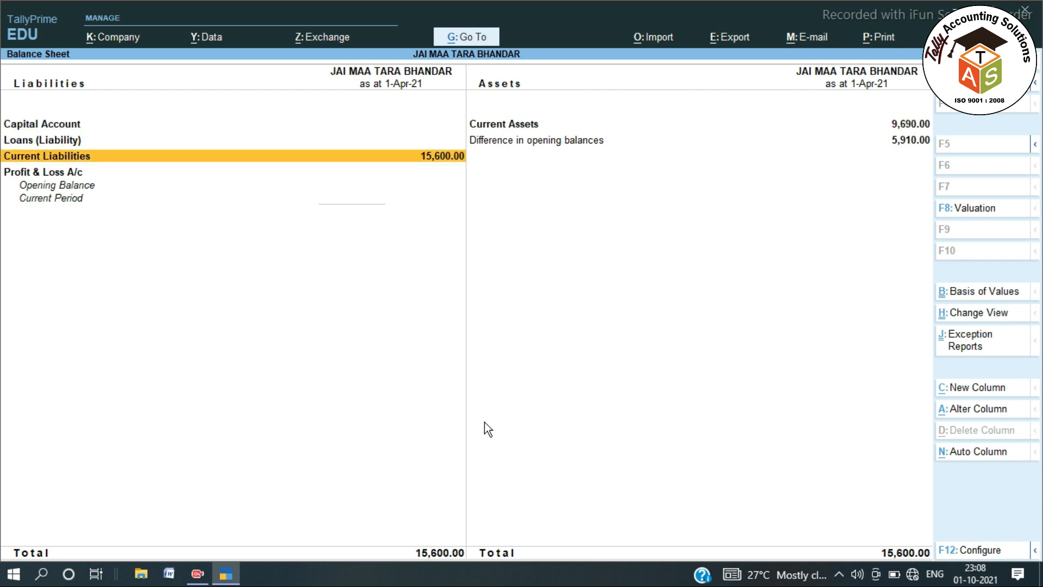
key(Right)
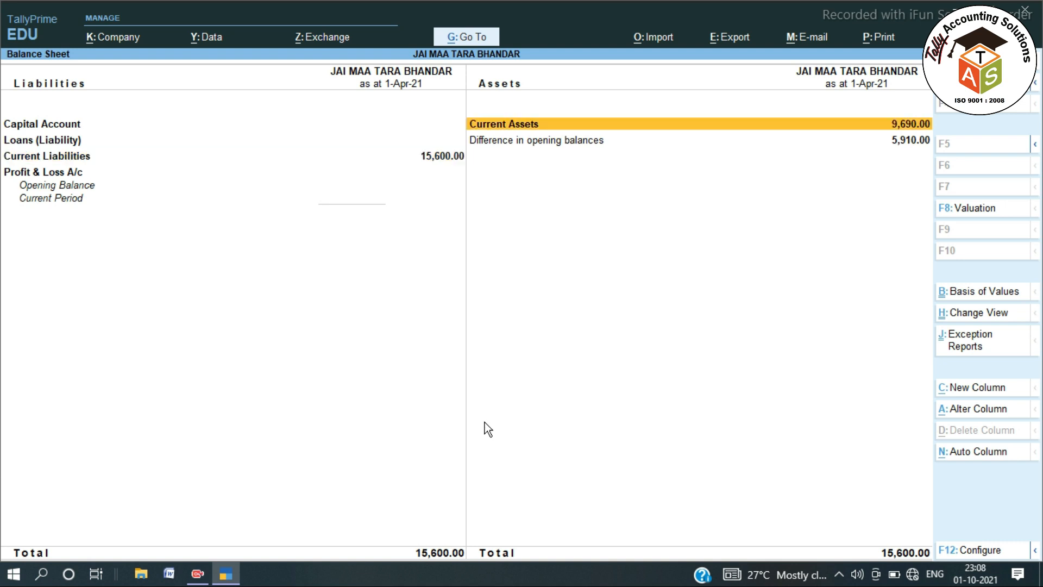
key(Return)
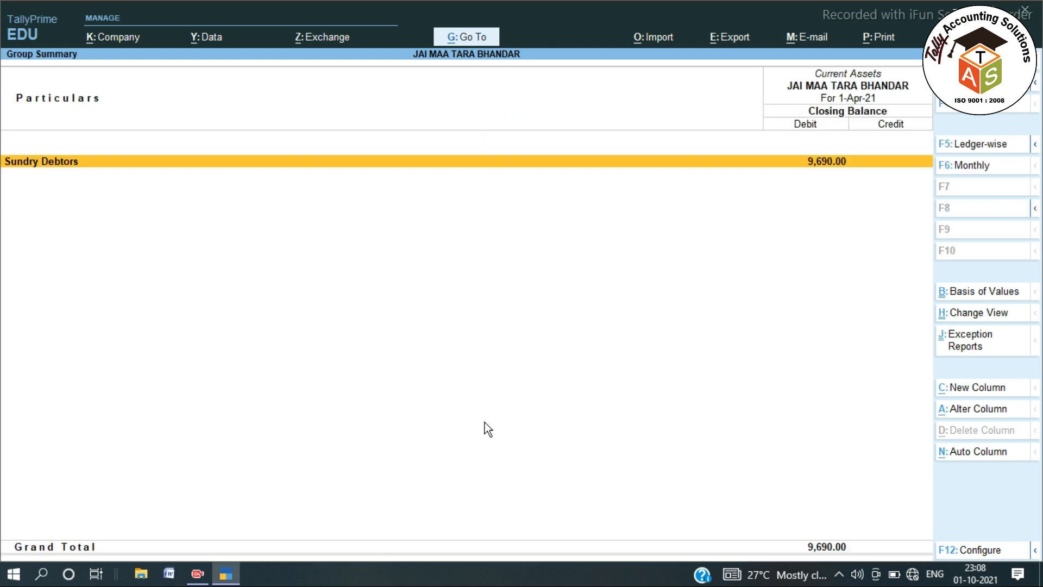
key(Return)
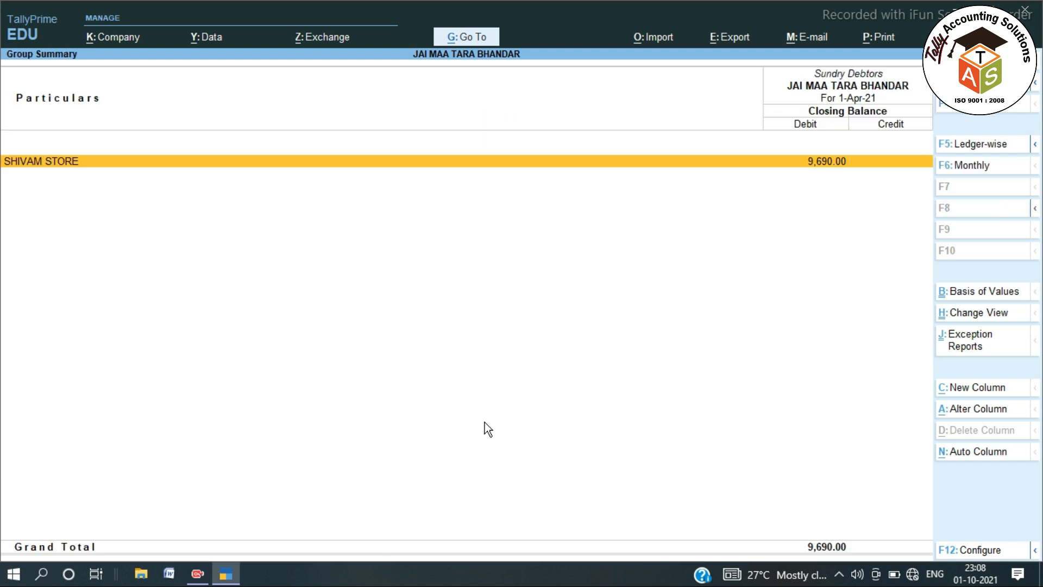
View SHIVAM STORE's 9,690.00 balance bill-wise as bill JMTB/20-21/1456, then return to the Balance Sheet.
click(823, 173)
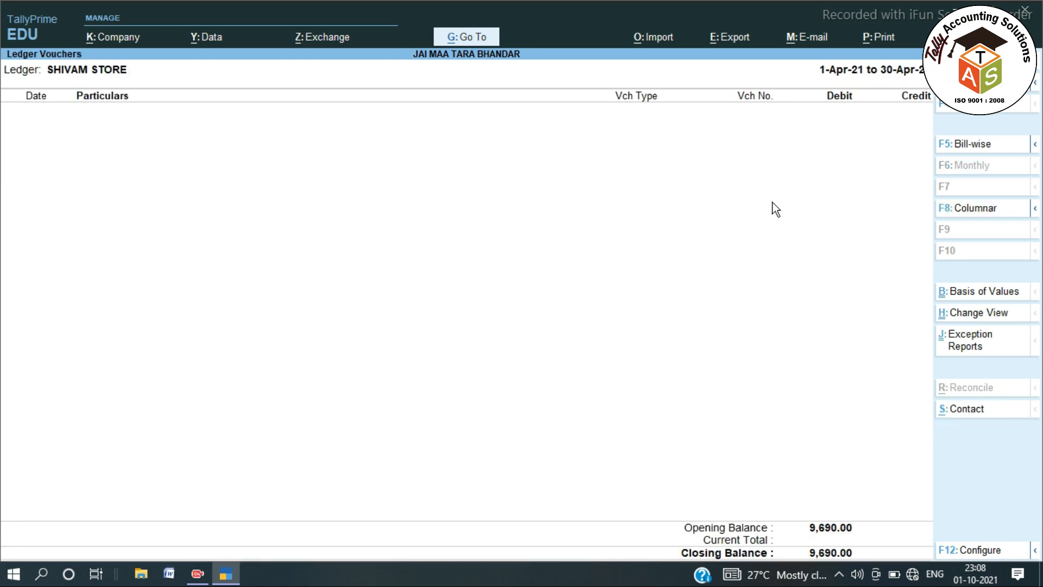
click(970, 143)
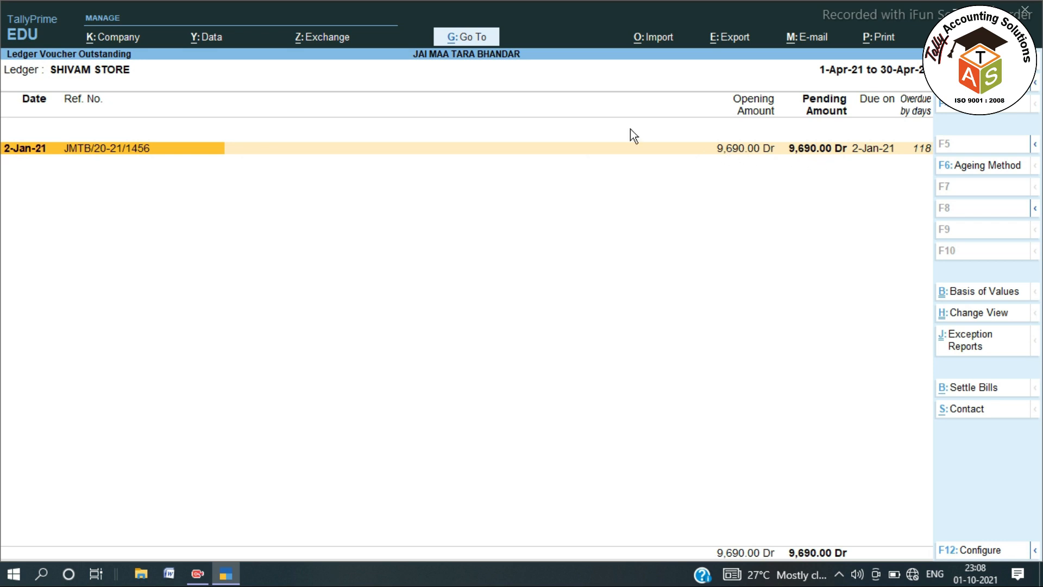
key(Escape)
key(Escape)
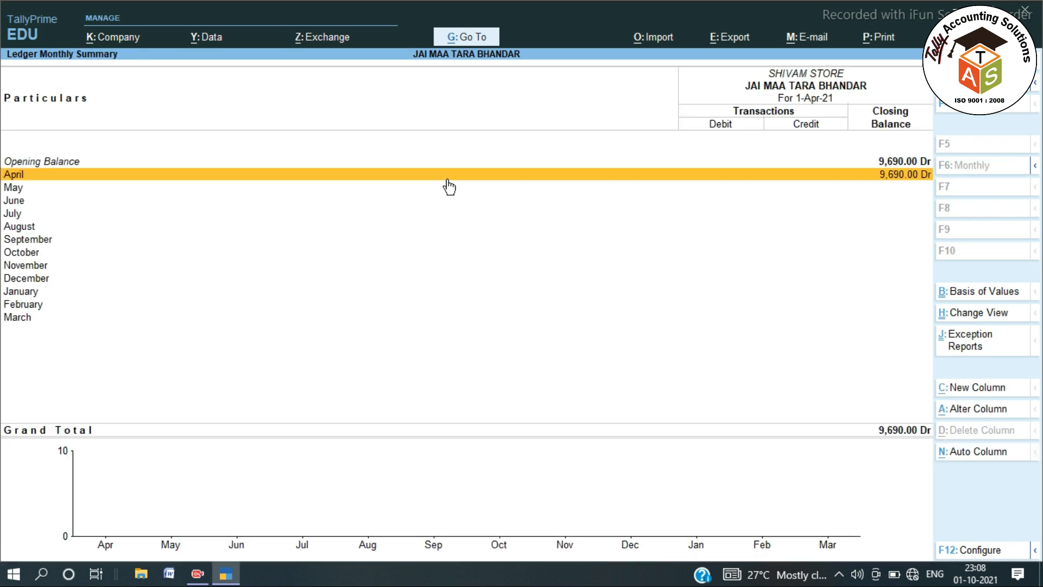
key(Escape)
key(Escape)
Drill from the Balance Sheet through Current Liabilities to the Sundry Creditors list.
key(Left)
key(Down)
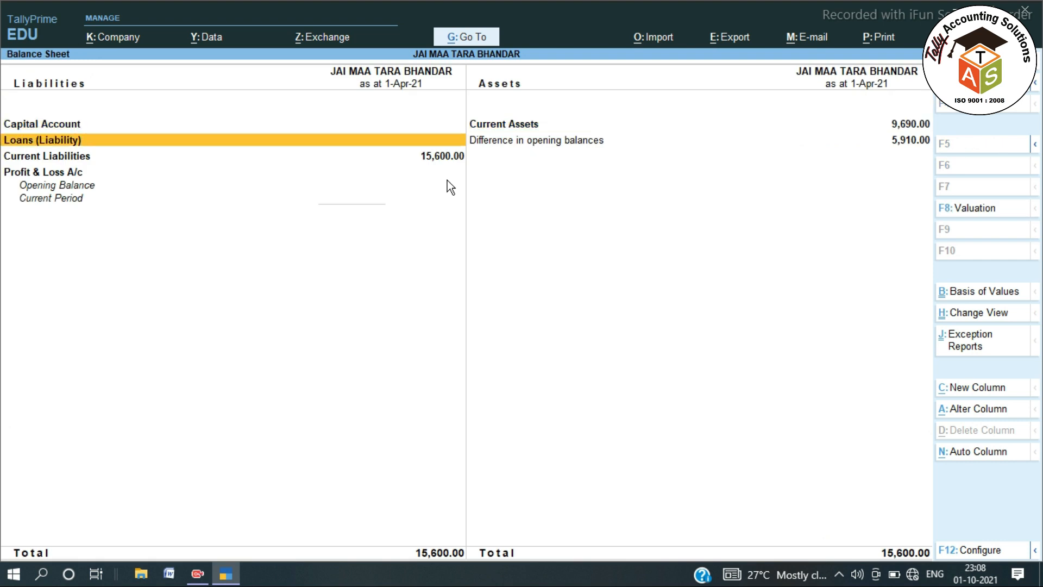
key(Down)
key(Return)
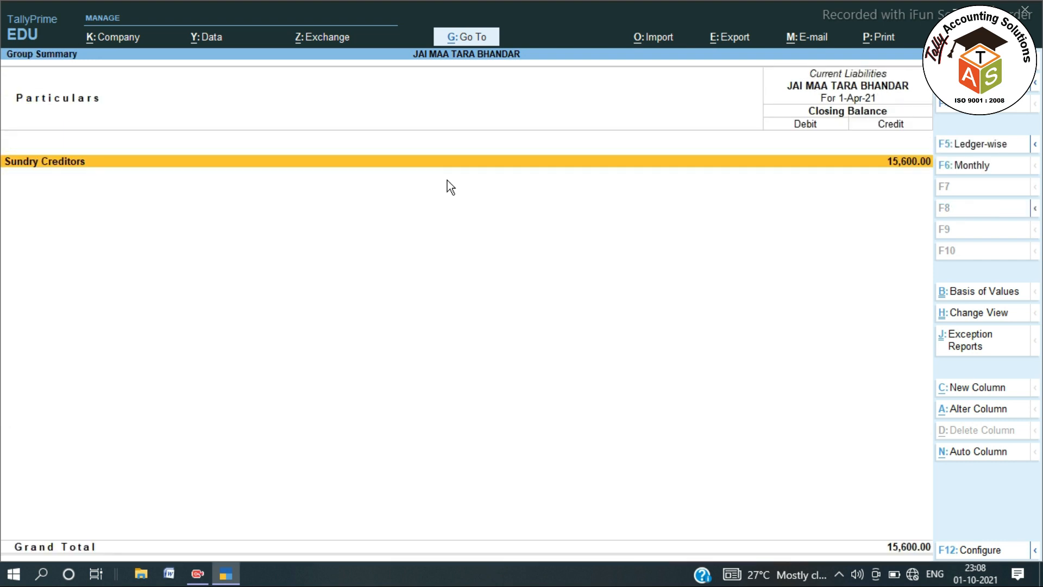
key(Return)
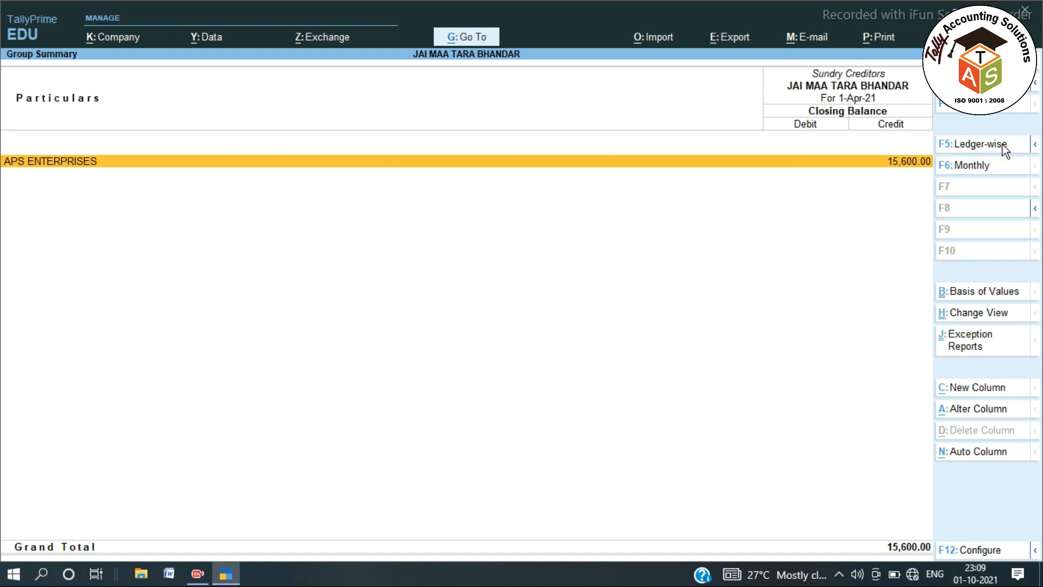
Show APS ENTERPRISES's two pending bills (1-May-20, 2-May-20) bill-wise, then exit to the Gateway.
click(954, 173)
key(Return)
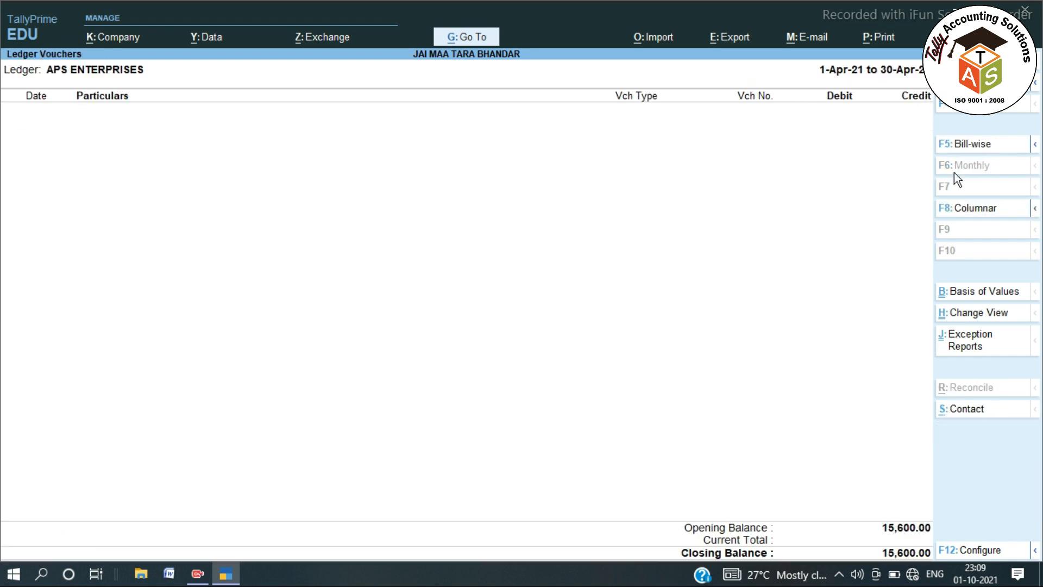
click(949, 148)
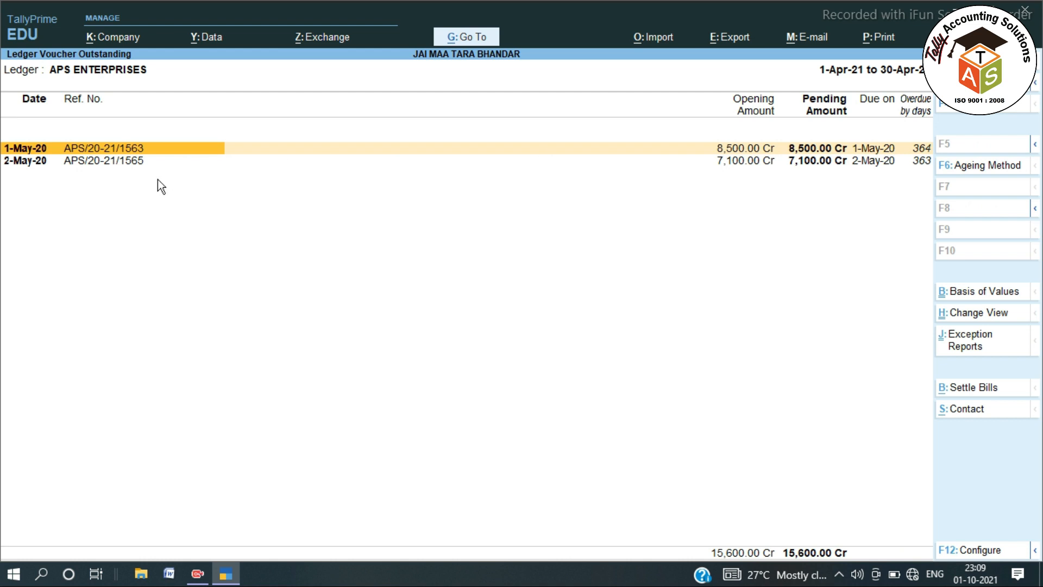
click(812, 163)
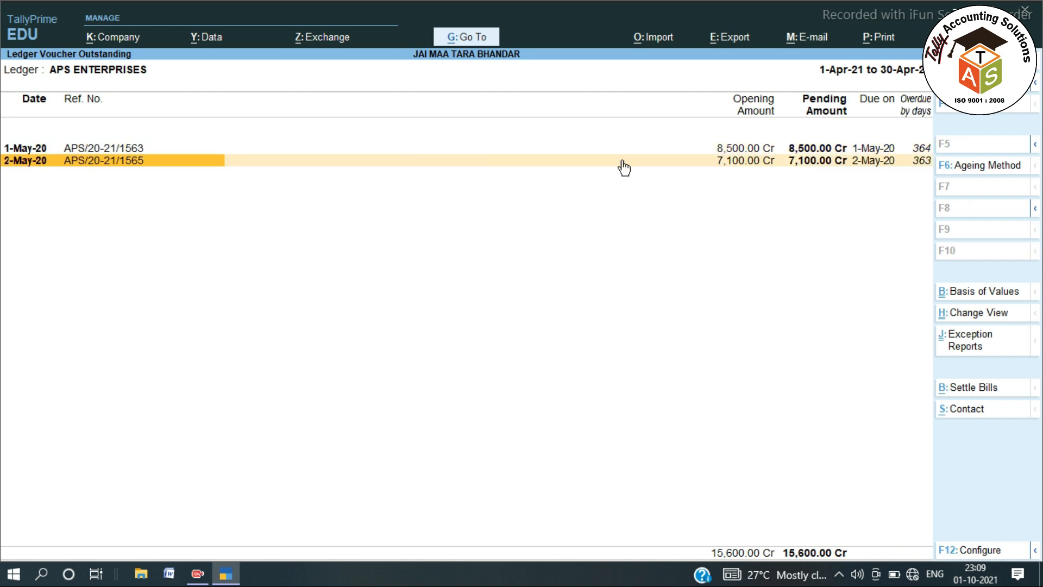
click(95, 149)
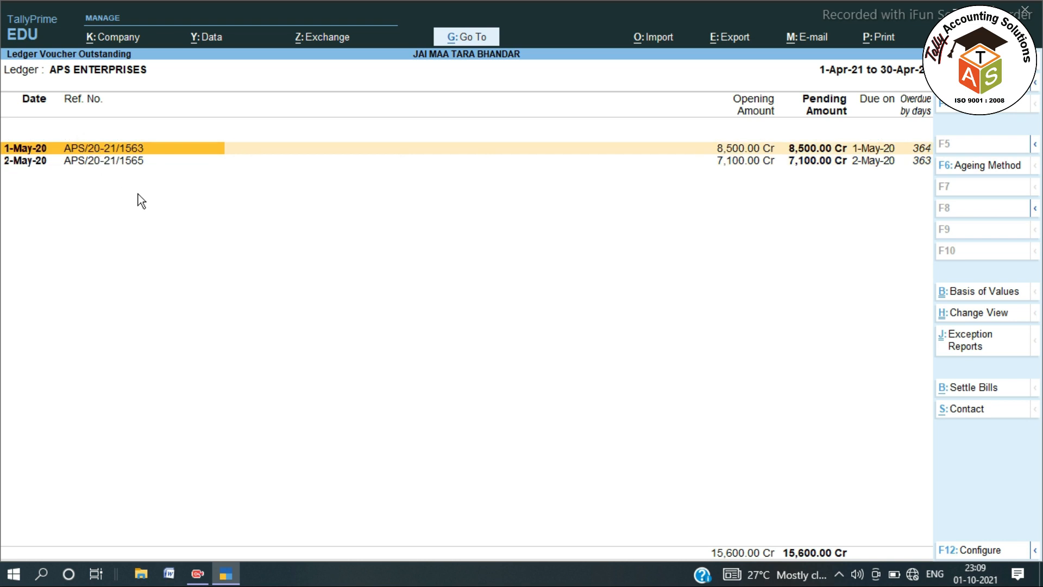
key(Escape)
key(Escape)
key(Escape)
key(Escape)
key(Escape)
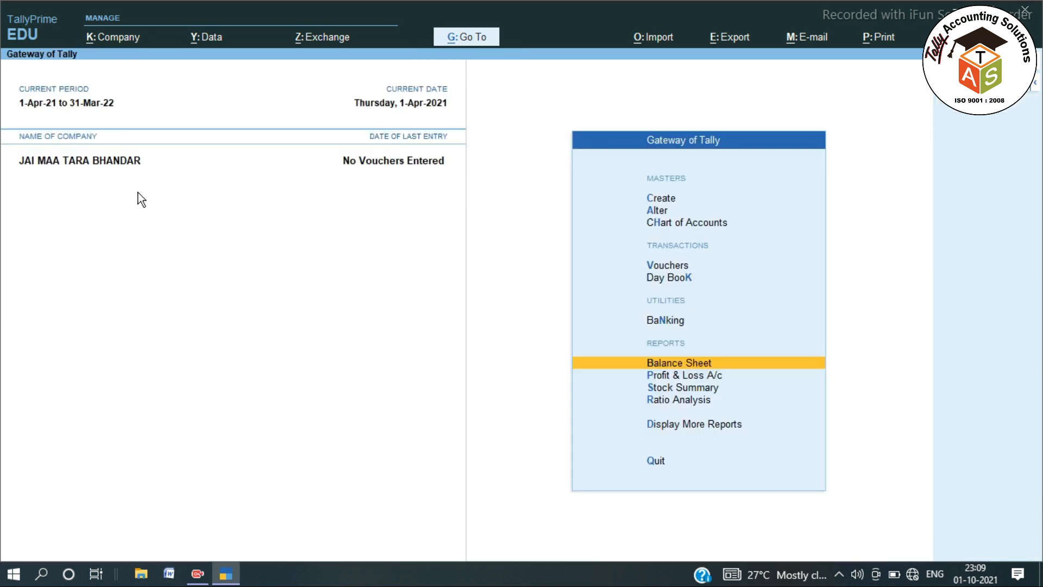
key(Escape)
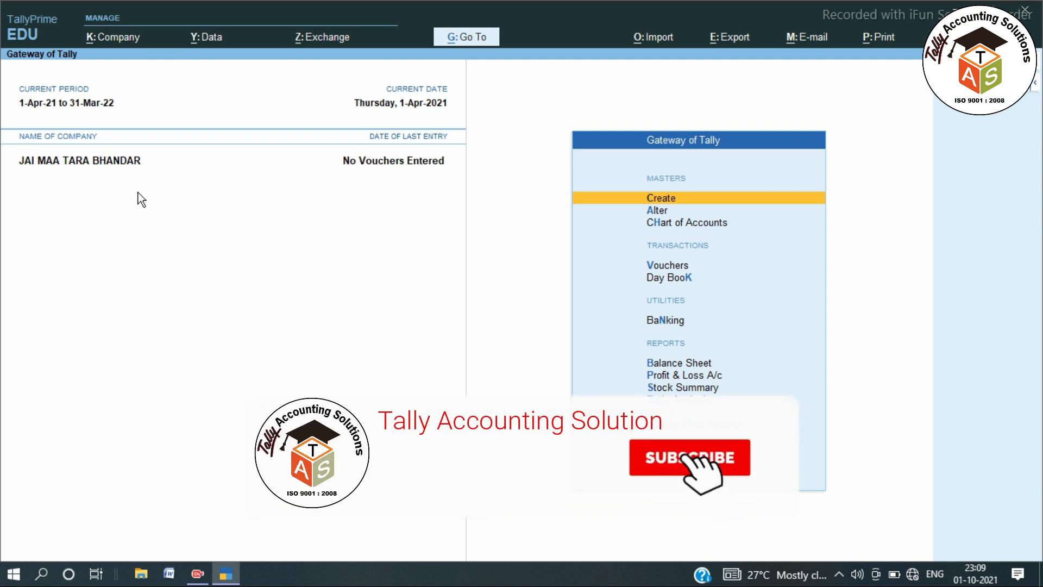
Minimise TallyPrime with Windows+D to show the desktop.
key(super+d)
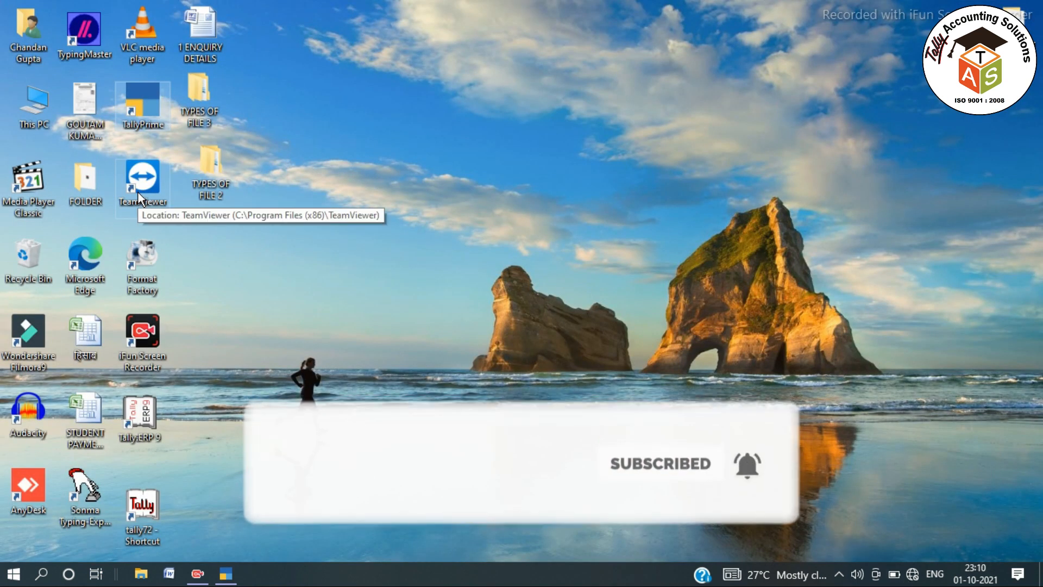